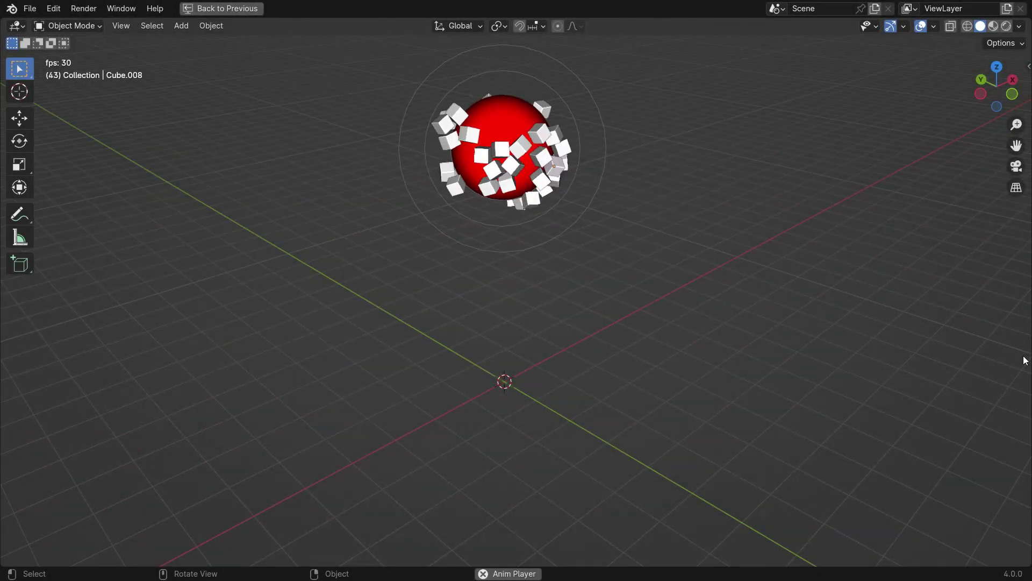
# - Stop playback, rewind to frame 1 and replay the cubes gathering onto the red sphere
pyautogui.press('space')
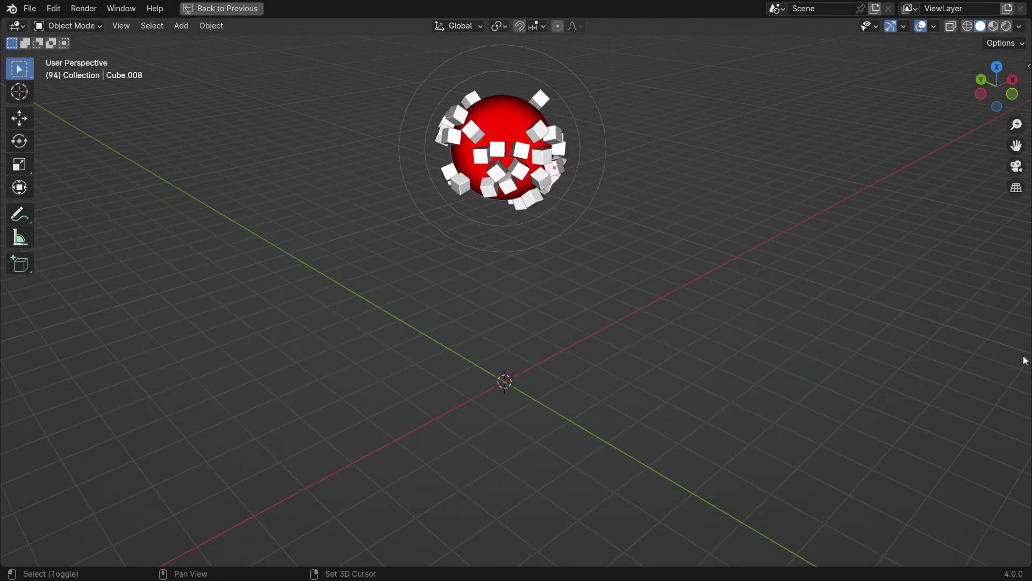
pyautogui.hotkey('shift', 'Left')
pyautogui.press('space')
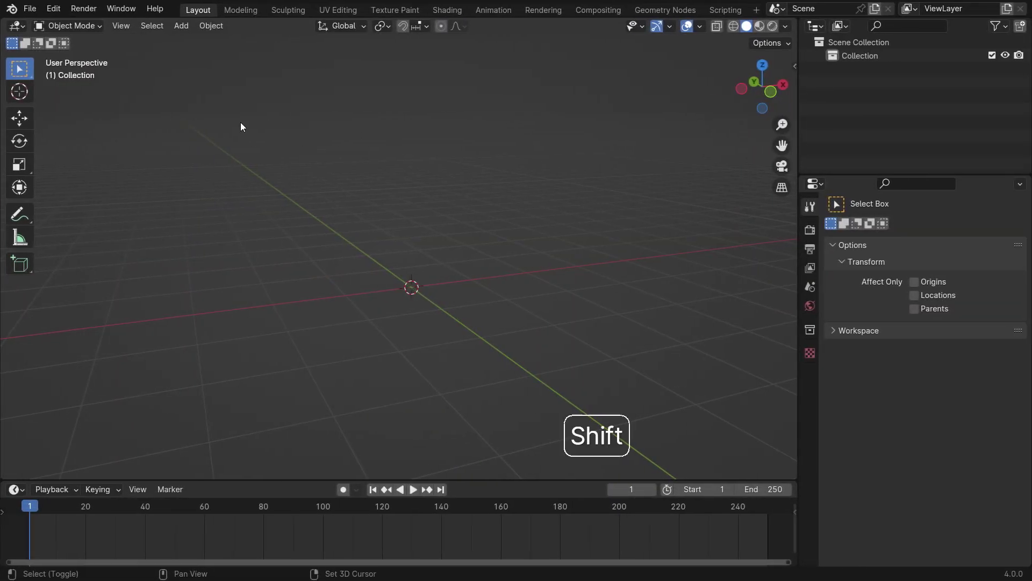
# - Add a smooth-shaded UV sphere and raise it along Z above the origin
pyautogui.hotkey('shift', 'a')
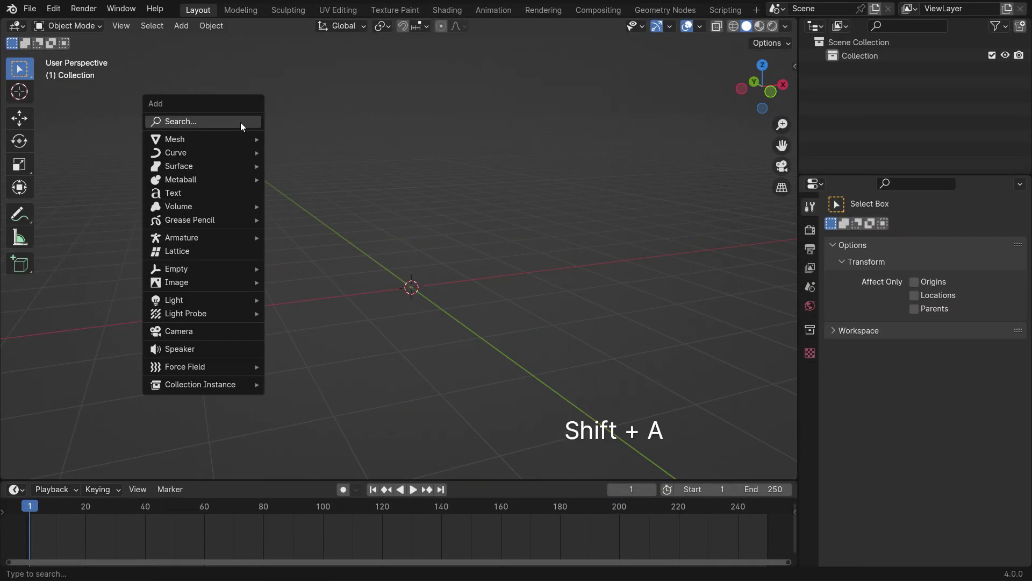
pyautogui.moveTo(223, 138)
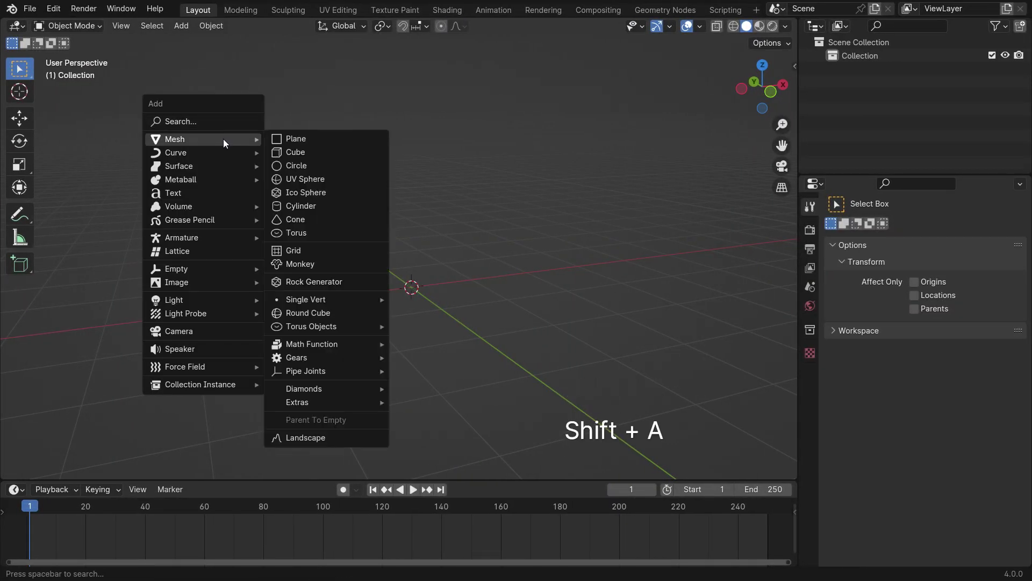
pyautogui.click(337, 181)
pyautogui.rightClick(447, 257)
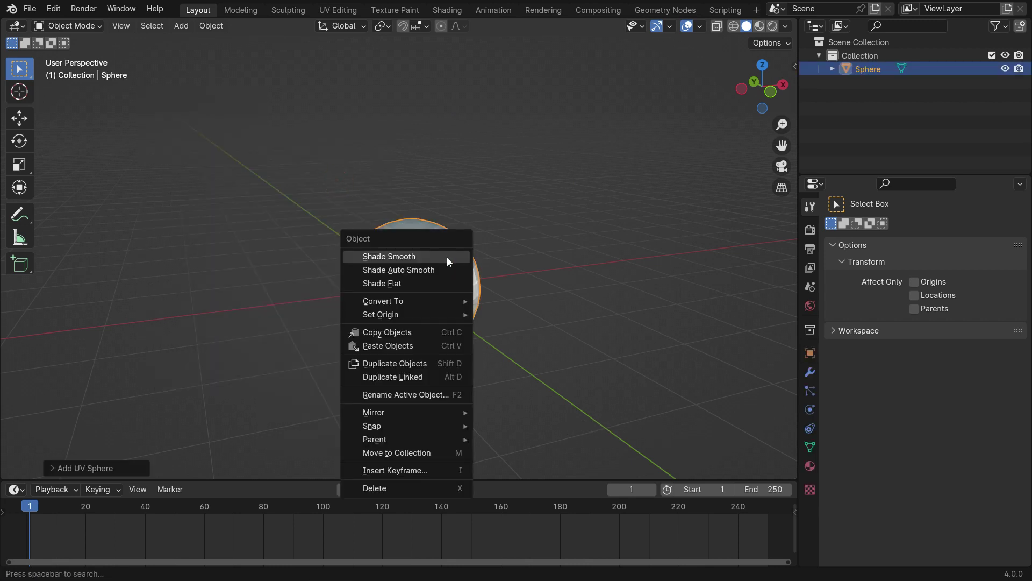
pyautogui.click(447, 257)
pyautogui.scroll(-3, 490, 325)
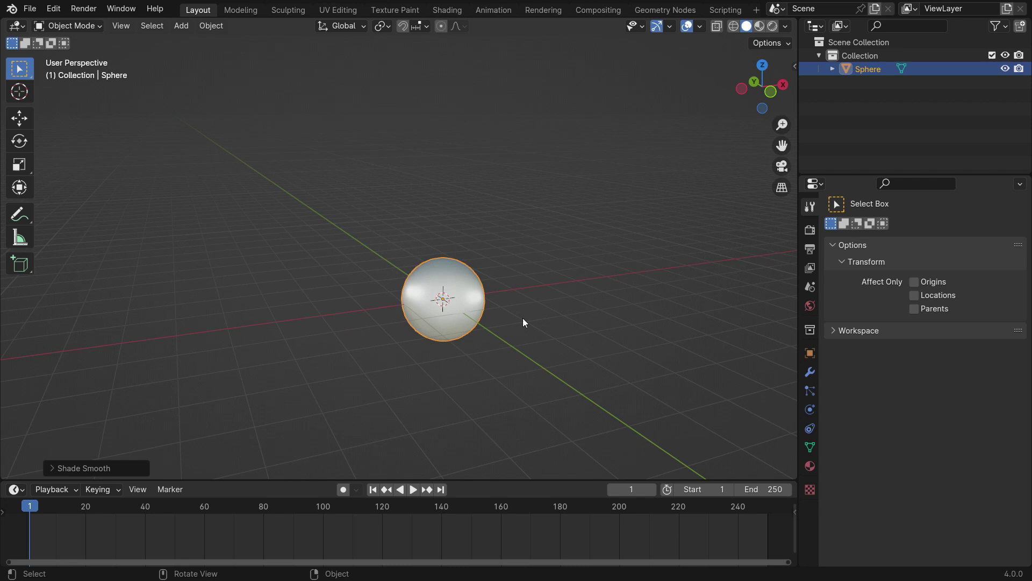
pyautogui.press('g')
pyautogui.press('z')
pyautogui.click(505, 140)
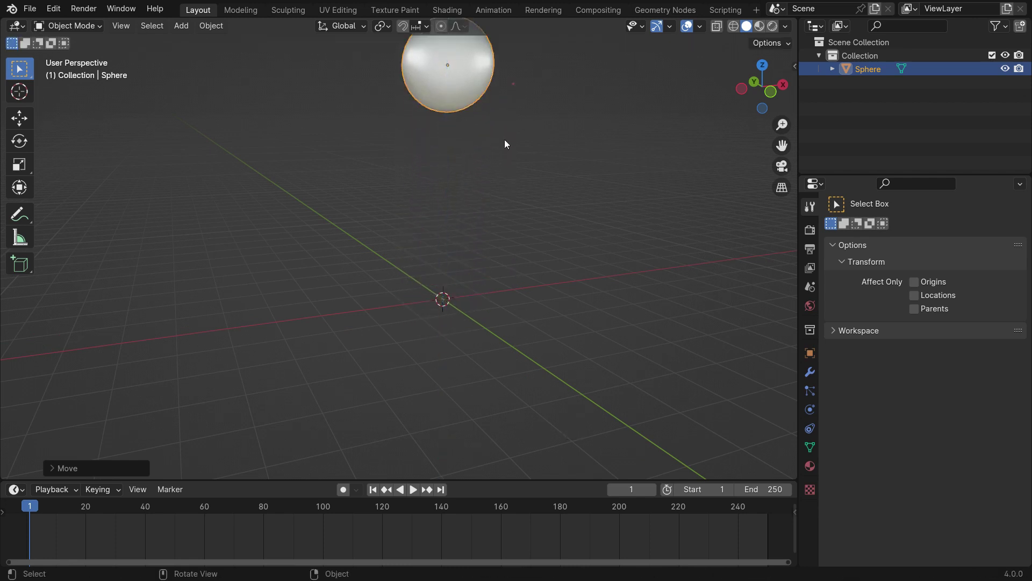
pyautogui.scroll(-2, 408, 301)
# - Add a cube at the origin and scale it down to about 0.13
pyautogui.hotkey('shift', 'a')
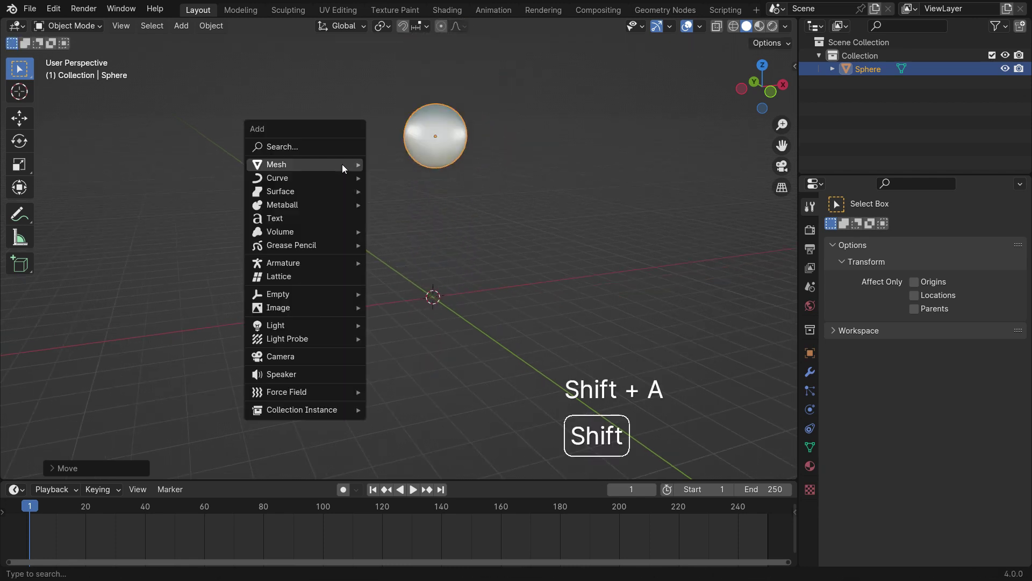
pyautogui.moveTo(343, 163)
pyautogui.click(399, 176)
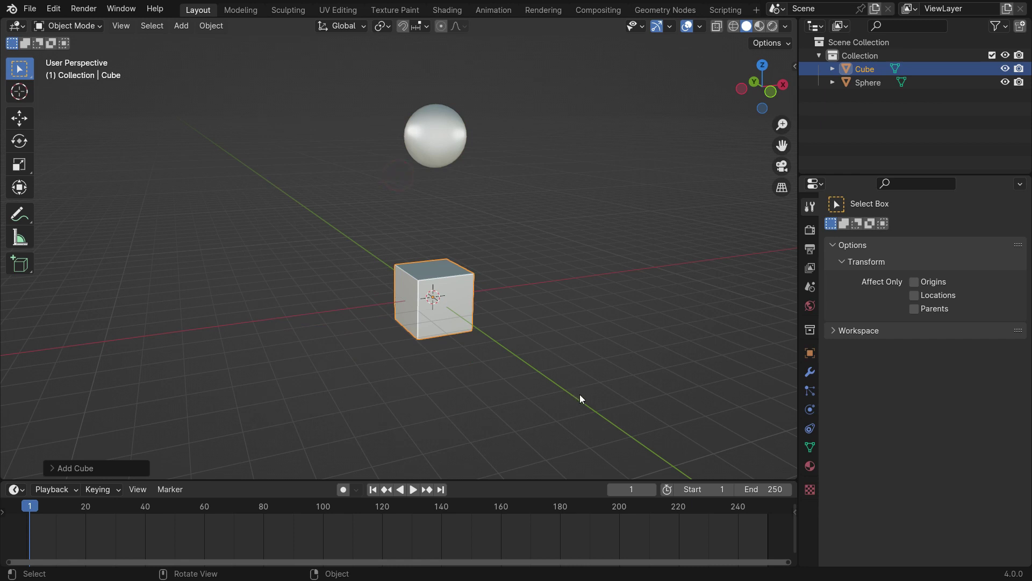
pyautogui.press('s')
pyautogui.click(451, 311)
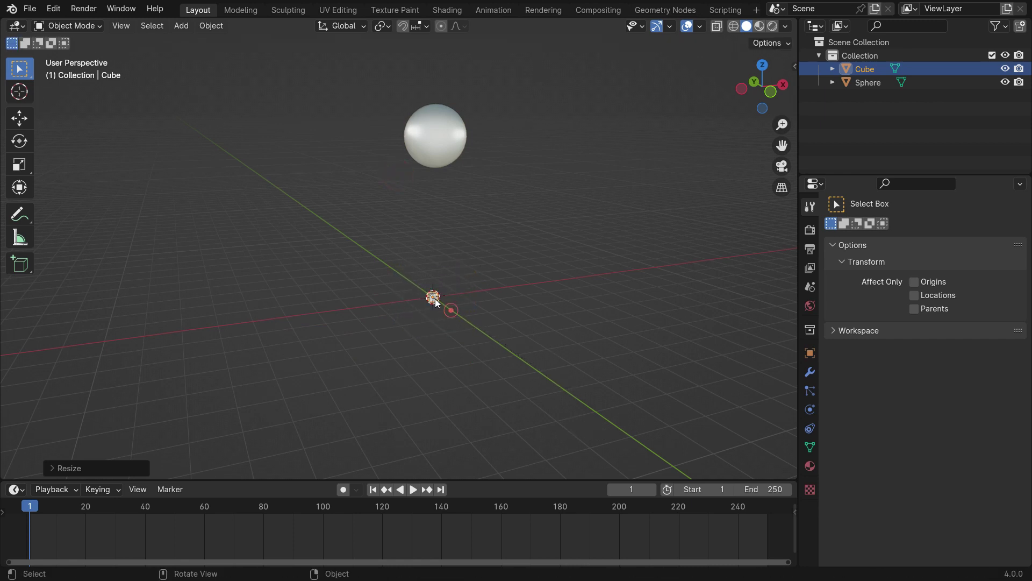
pyautogui.moveTo(449, 309); pyautogui.dragTo(448, 204, button='middle')
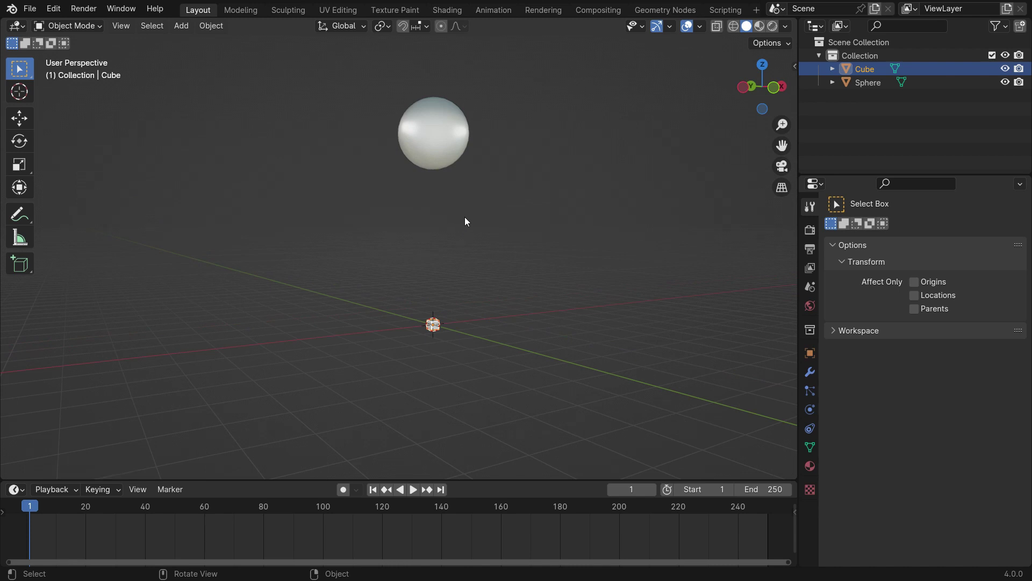
# - Add a Force force field at the origin
pyautogui.hotkey('shift', 'a')
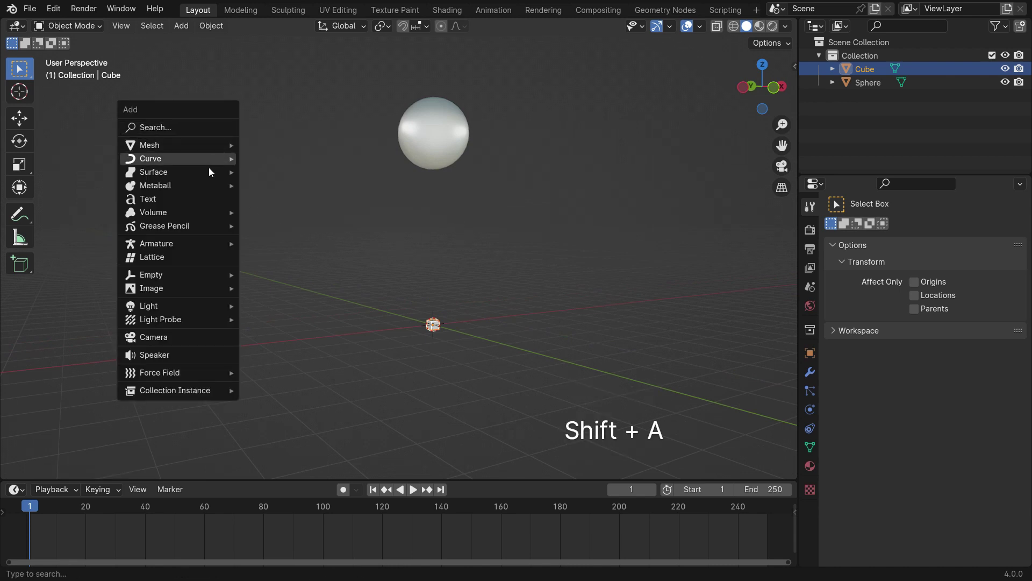
pyautogui.moveTo(164, 374)
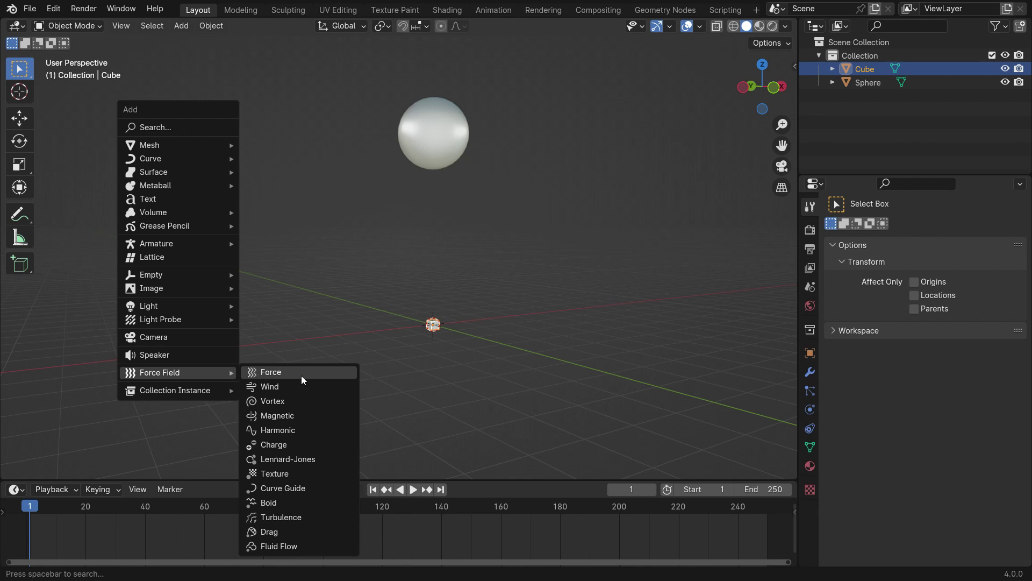
pyautogui.click(317, 375)
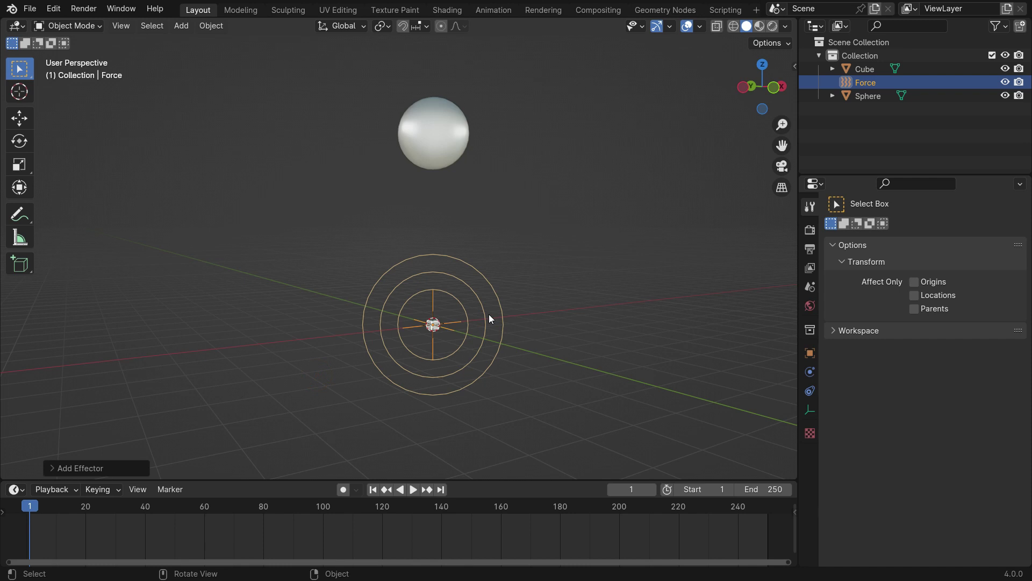
# - Snap the force field to the sphere's centre with Selection to Active
pyautogui.press('shift')
pyautogui.keyDown('shift'); pyautogui.click(452, 139); pyautogui.keyUp('shift')
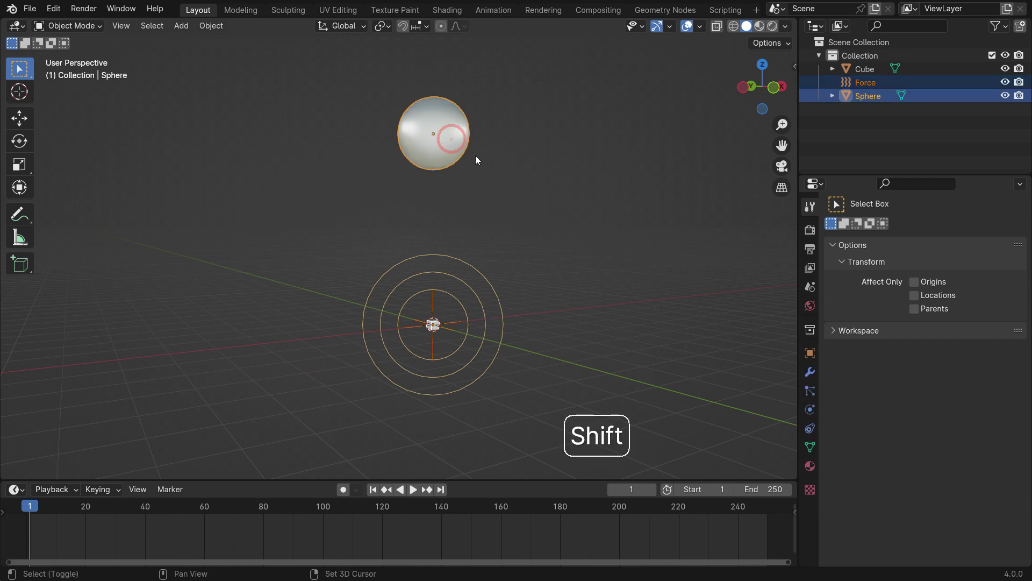
pyautogui.hotkey('shift', 's')
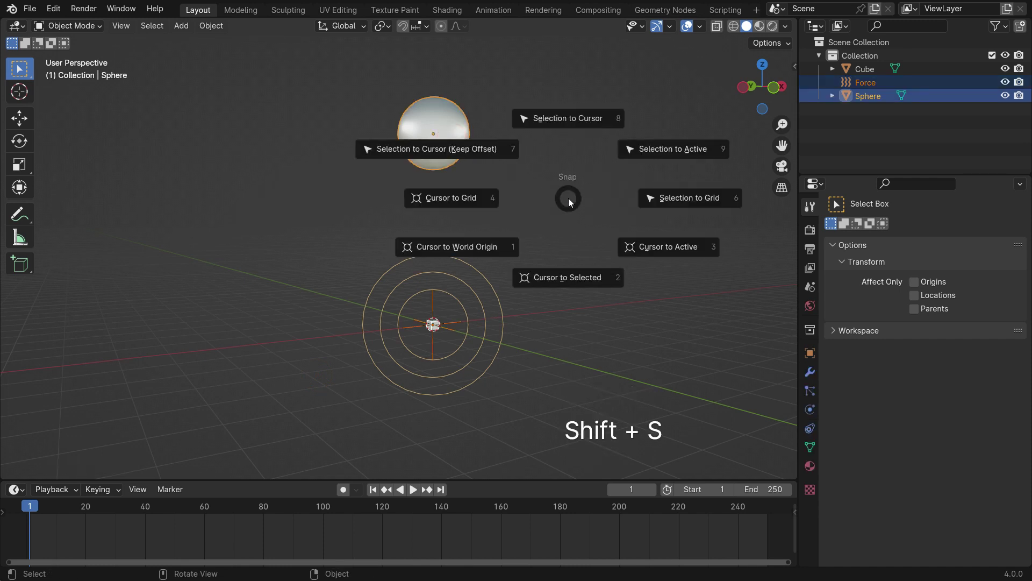
pyautogui.click(686, 147)
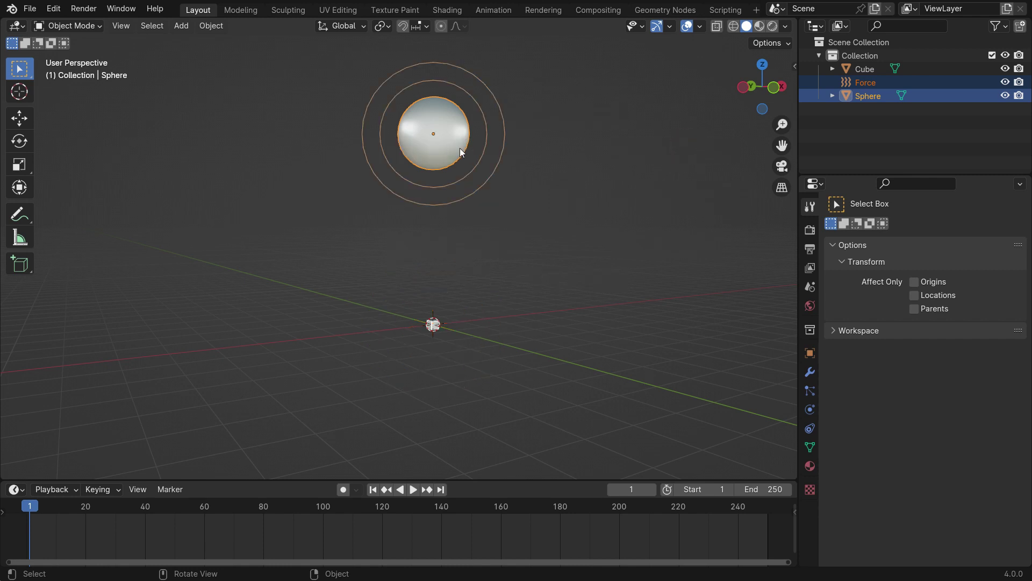
# - Make the small cube an Active rigid body and test-play it, rewinding to frame 1
pyautogui.click(435, 325)
pyautogui.keyDown('shift'); pyautogui.moveTo(442, 317); pyautogui.dragTo(438, 330, button='middle'); pyautogui.keyUp('shift')
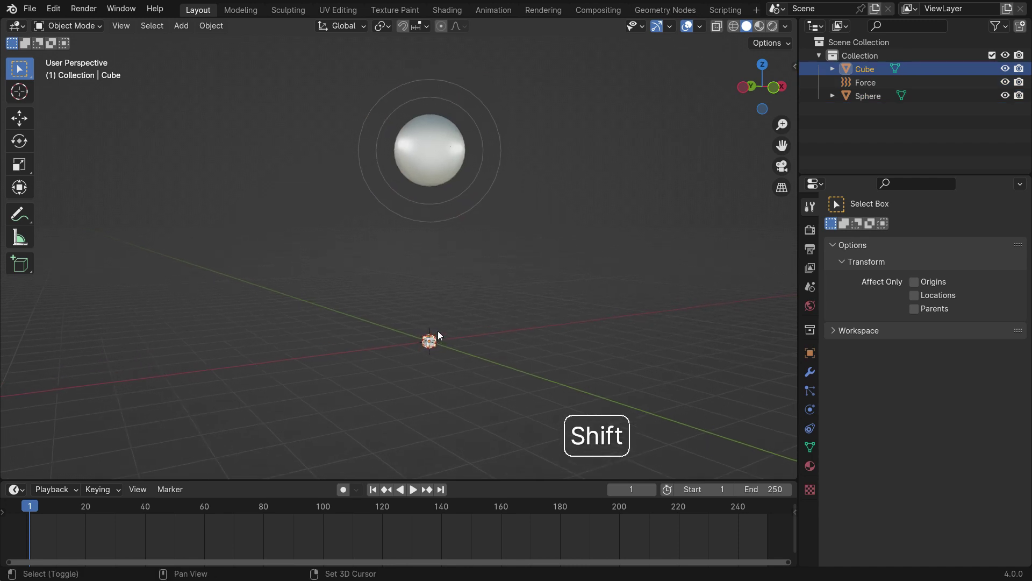
pyautogui.click(809, 410)
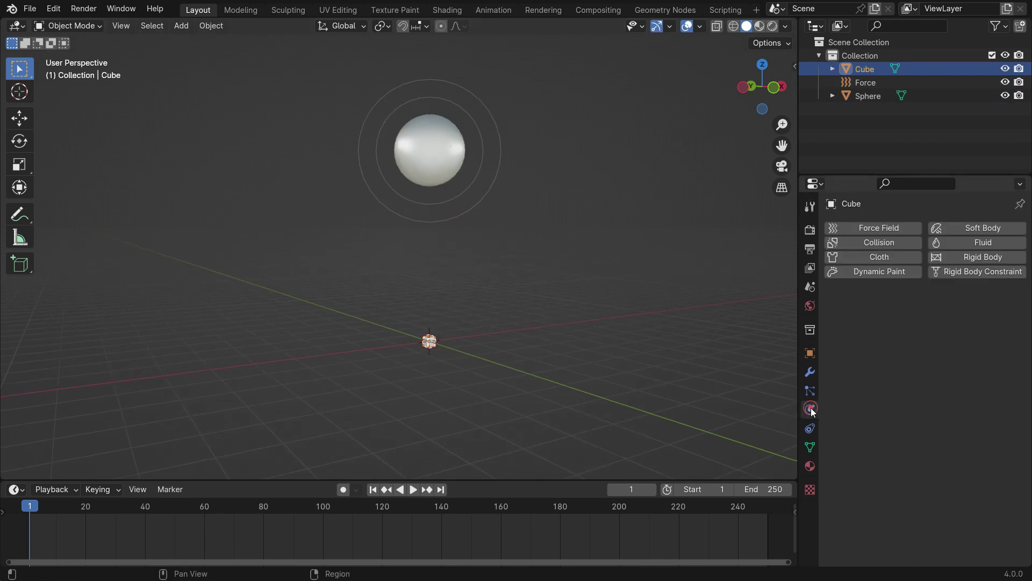
pyautogui.click(1001, 258)
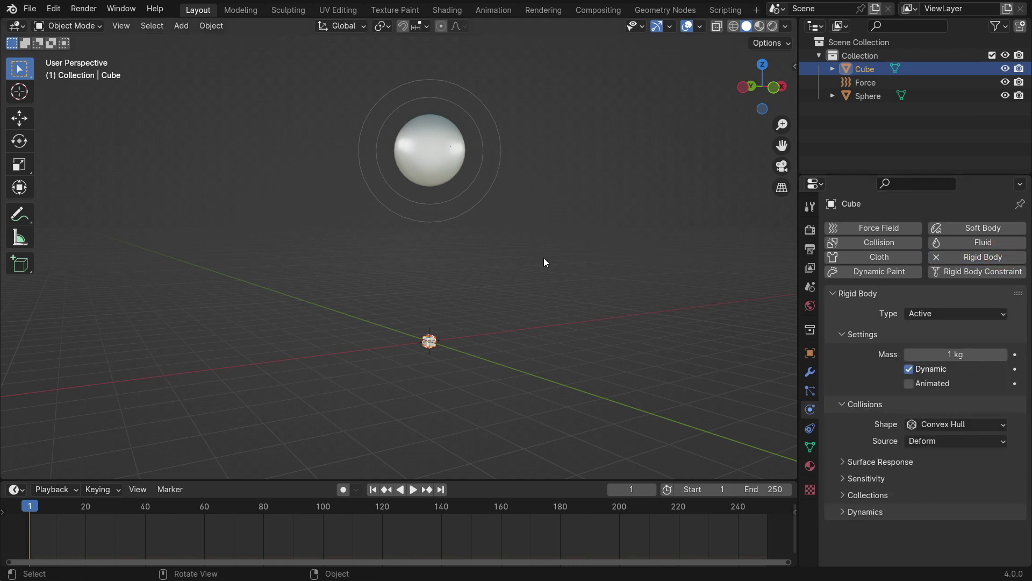
pyautogui.press('space')
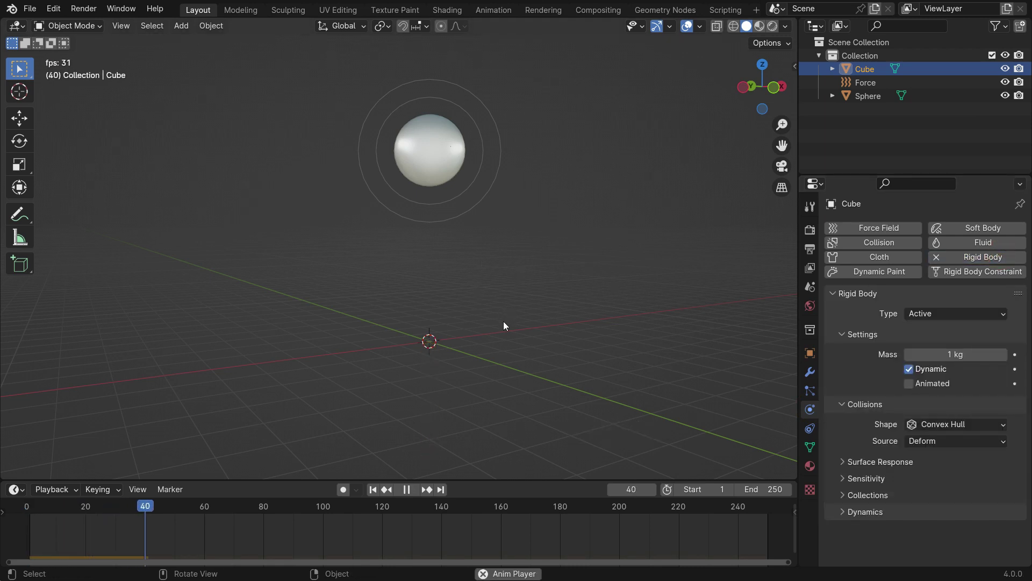
pyautogui.hotkey('shift', 'Left')
pyautogui.press('space')
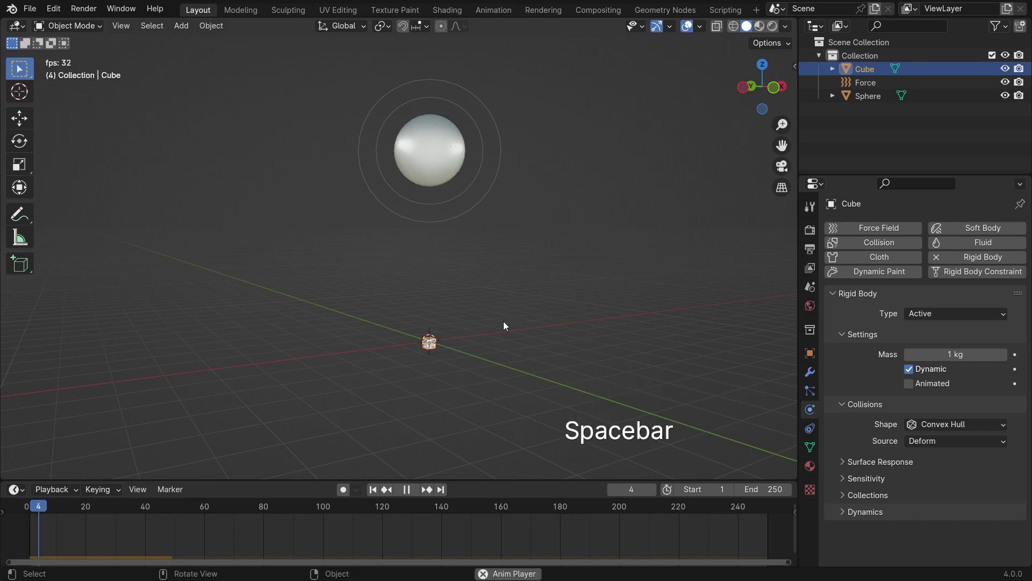
pyautogui.press('space')
pyautogui.hotkey('shift', 'Left')
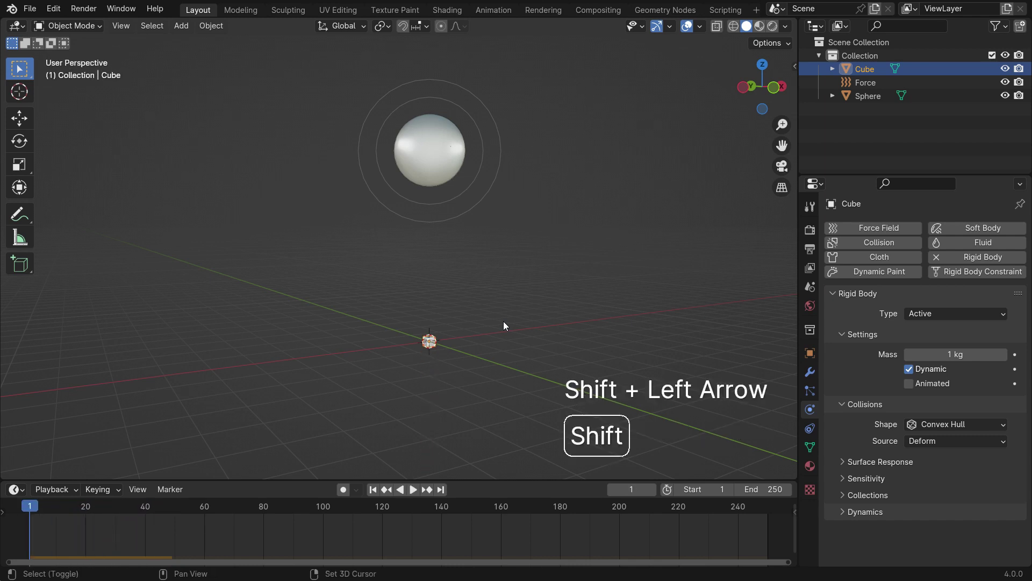
# - Show the Scene properties with gravity off, preview the simulation, and rewind to frame 1
pyautogui.click(809, 288)
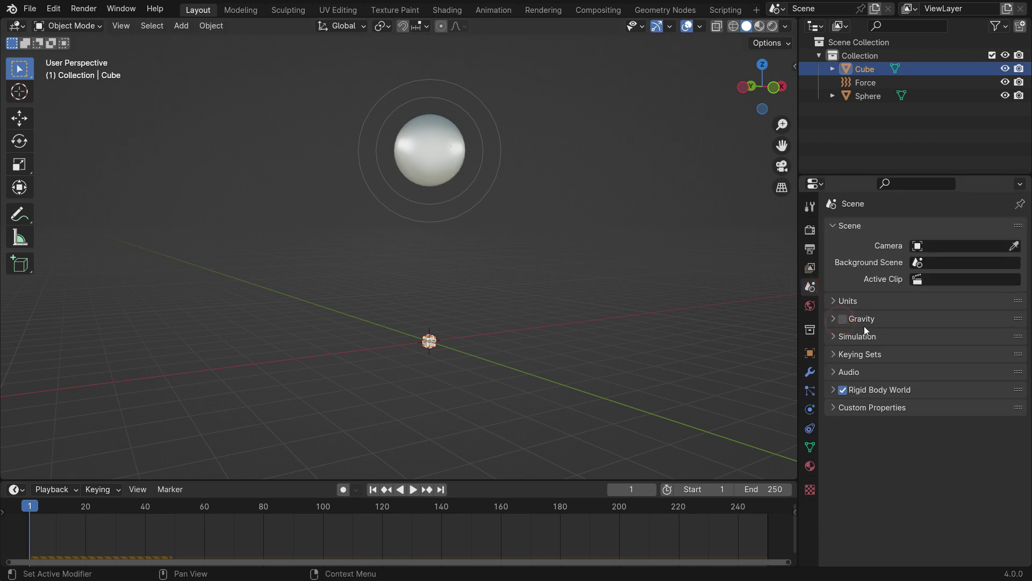
pyautogui.press('space')
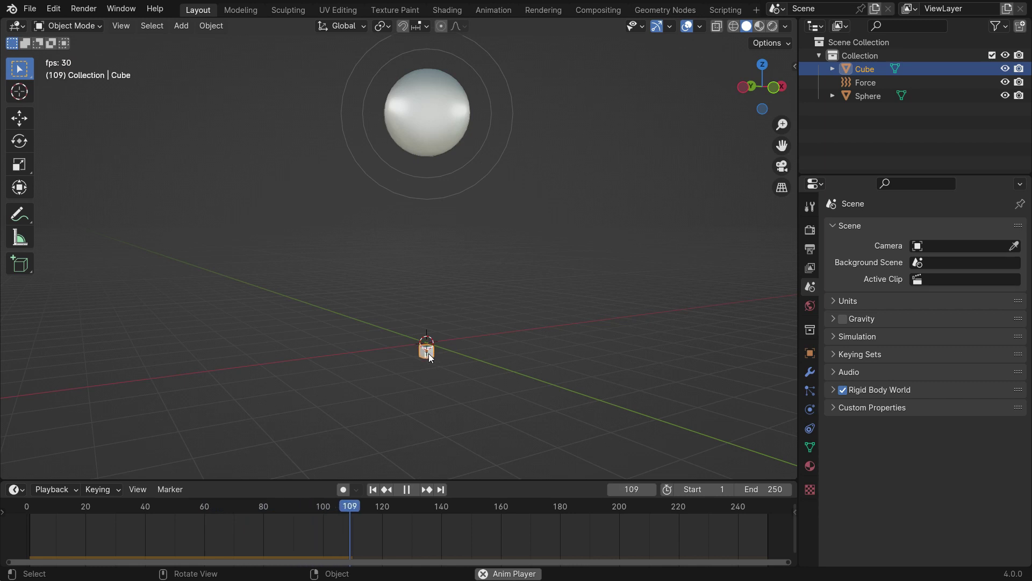
pyautogui.scroll(4, 428, 357)
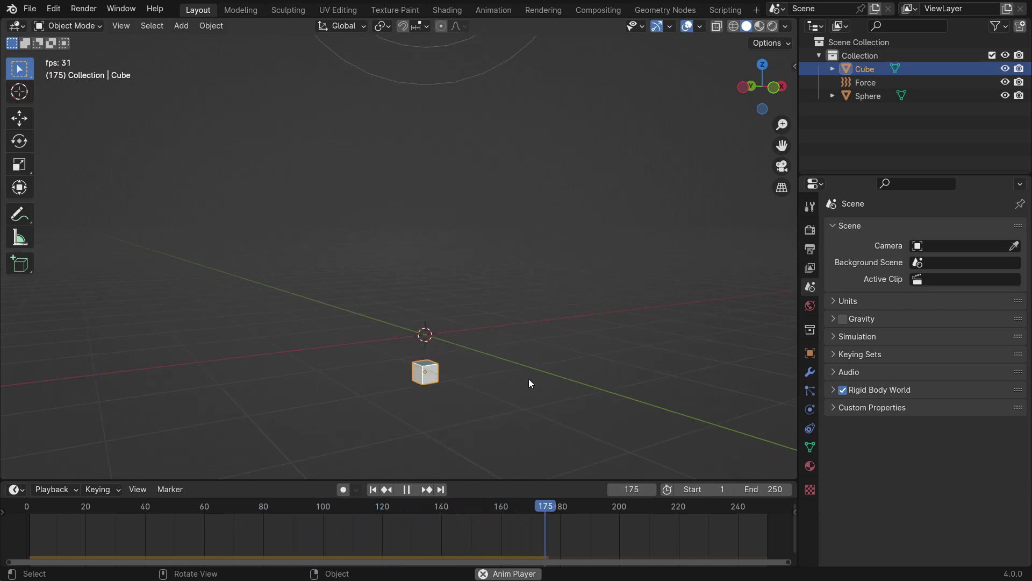
pyautogui.press('space')
pyautogui.hotkey('shift', 'Left')
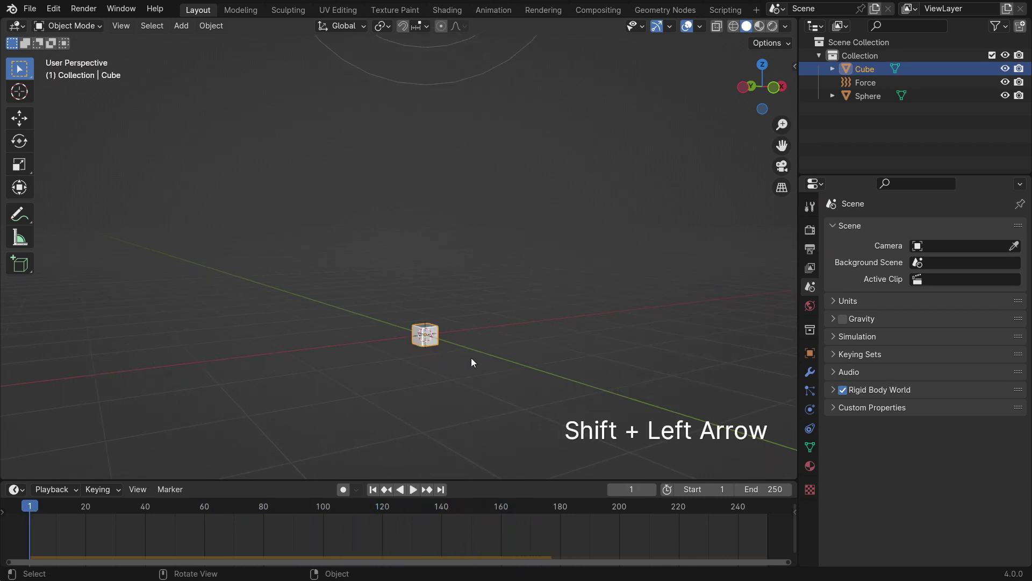
# - Select the force field and try a Strength of 50, playing then rewinding to frame 1
pyautogui.scroll(-3, 478, 370)
pyautogui.keyDown('shift'); pyautogui.scroll(4, 485, 313); pyautogui.keyUp('shift')
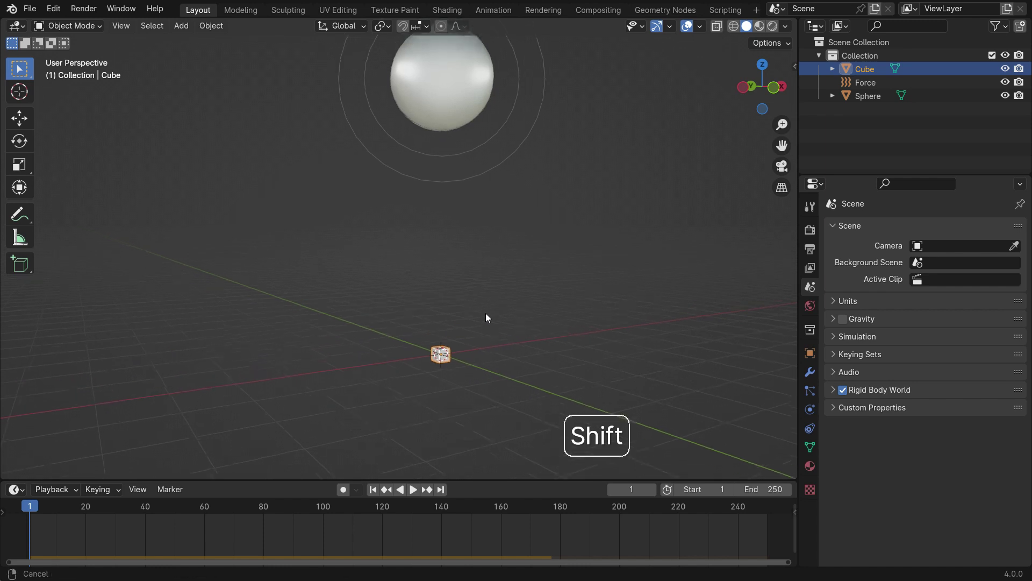
pyautogui.click(470, 181)
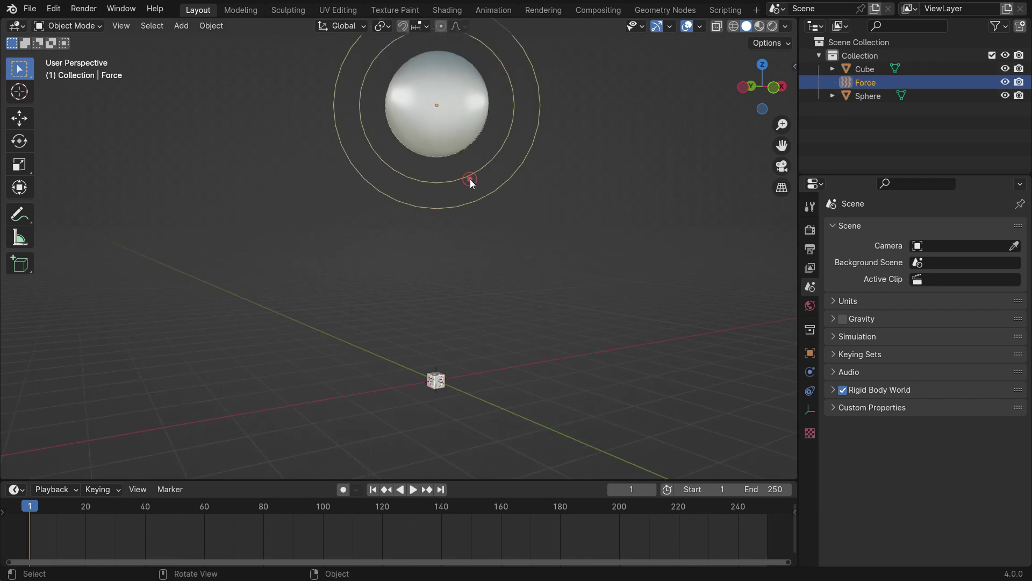
pyautogui.click(810, 372)
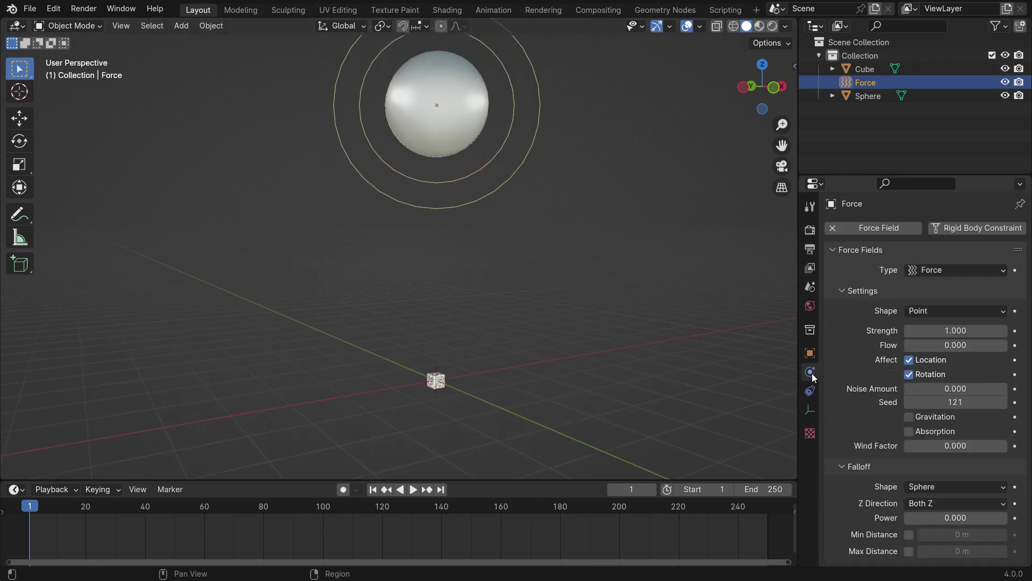
pyautogui.doubleClick(968, 330)
pyautogui.press('Return')
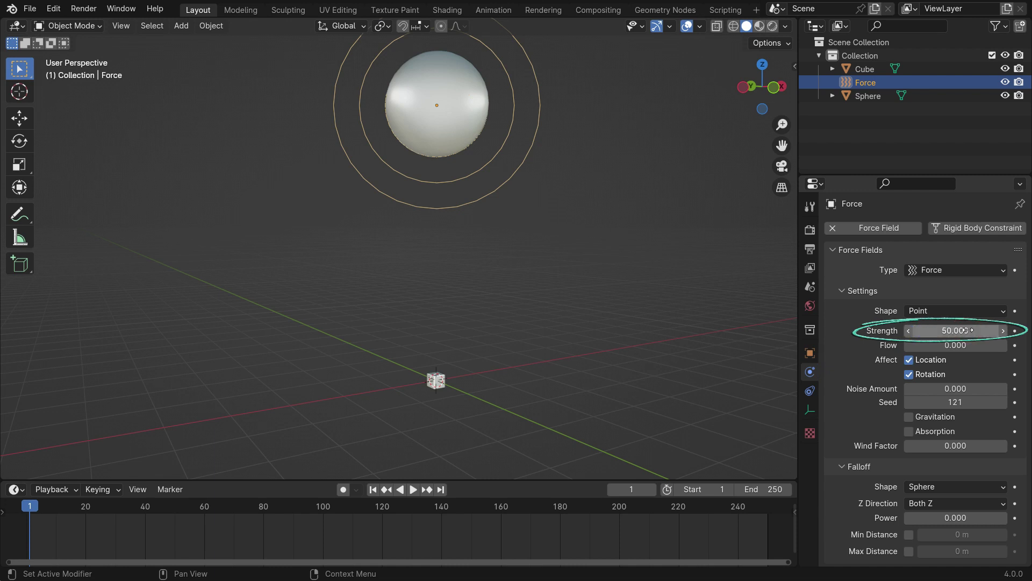
pyautogui.press('space')
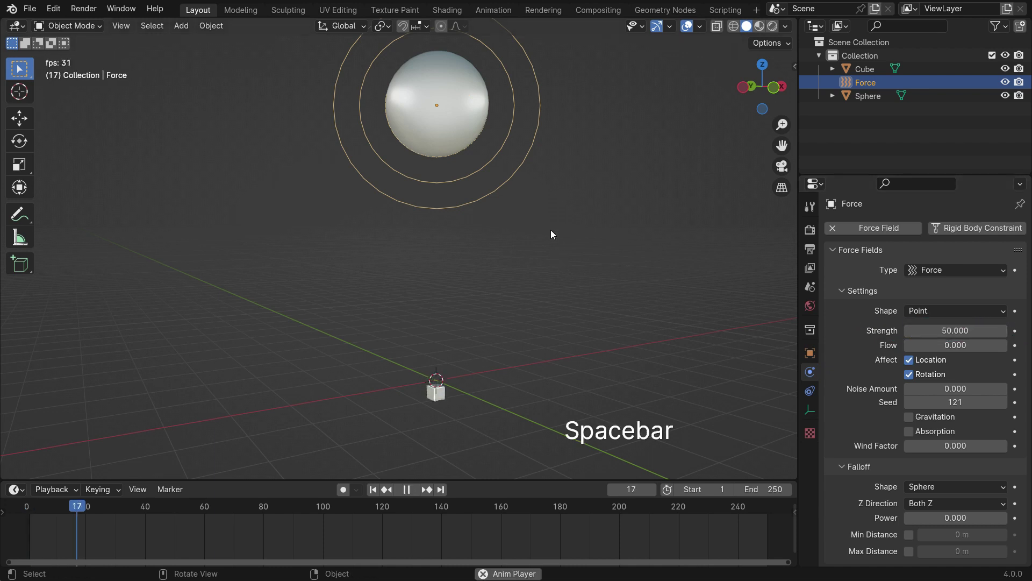
pyautogui.moveTo(551, 230); pyautogui.dragTo(444, 362, button='middle')
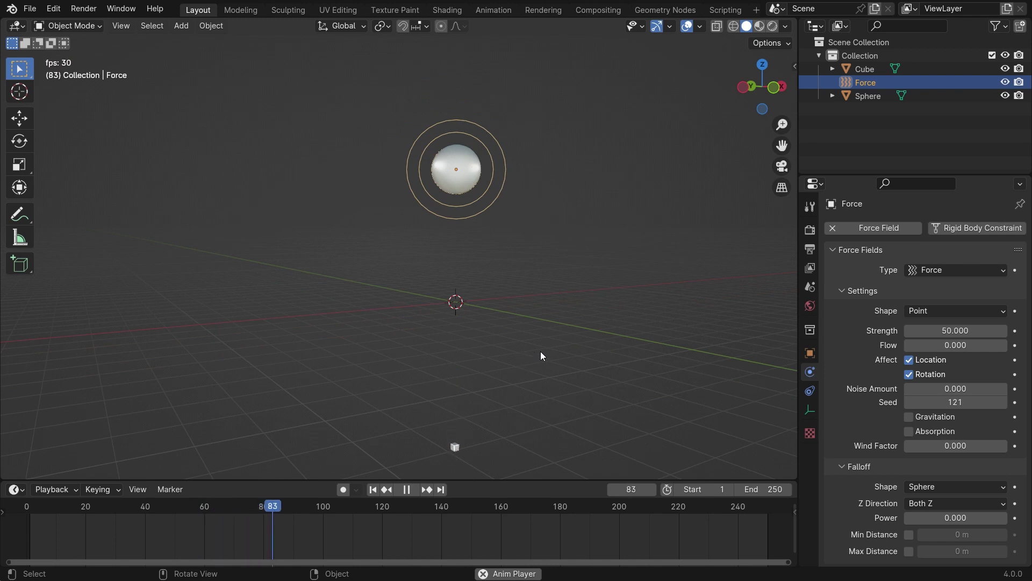
pyautogui.press('space')
pyautogui.hotkey('shift', 'Left')
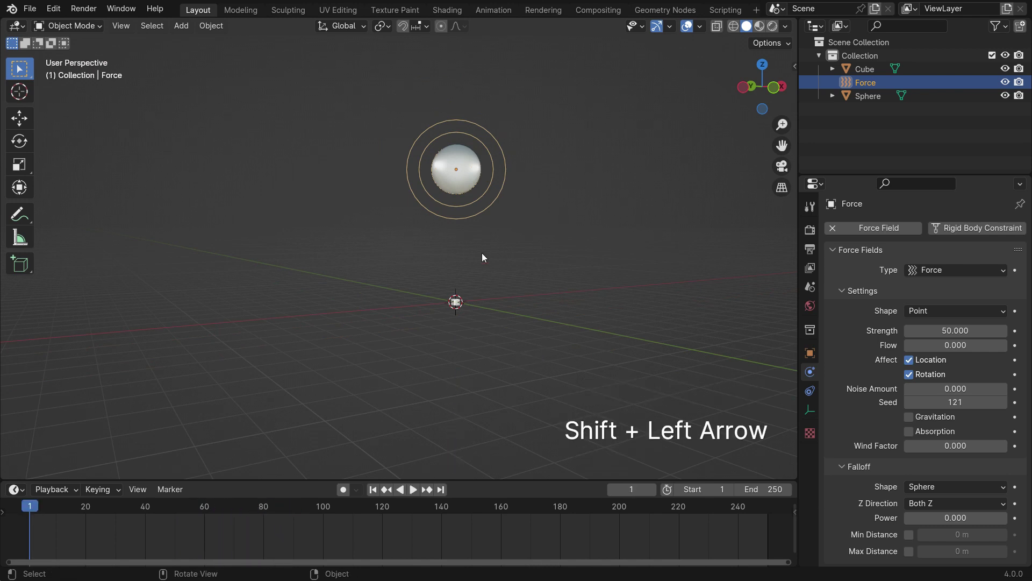
pyautogui.moveTo(482, 252); pyautogui.dragTo(470, 210, button='middle')
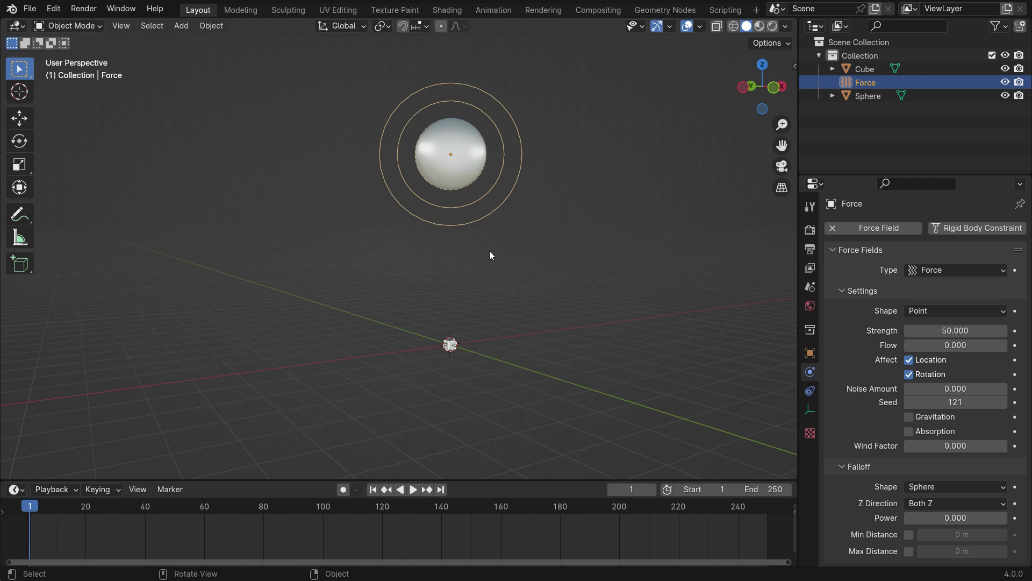
# - Change the force field Strength to -50 and play to see the cube pulled onto the sphere
pyautogui.doubleClick(966, 331)
pyautogui.write('-50')
pyautogui.press('Return')
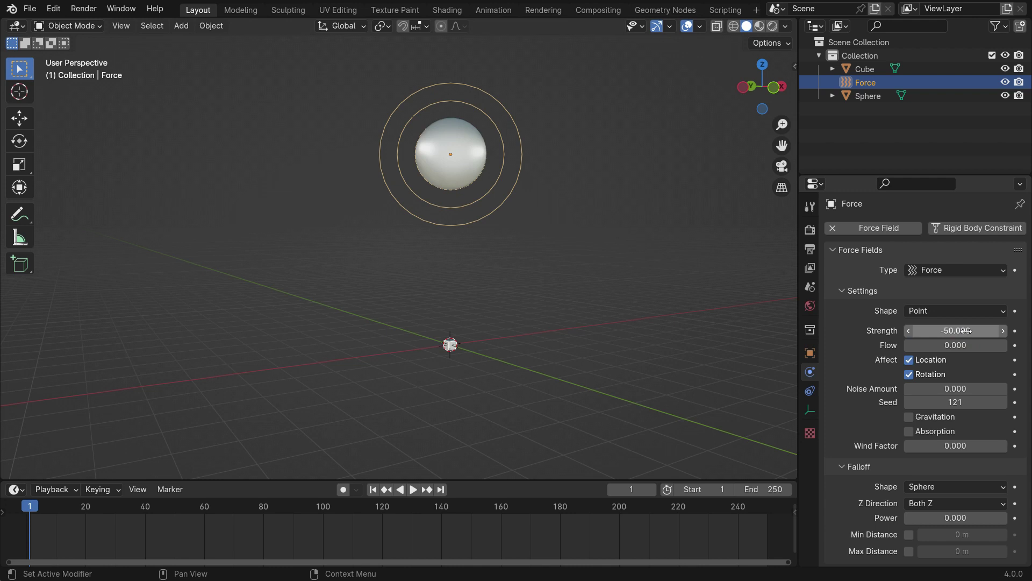
pyautogui.press('space')
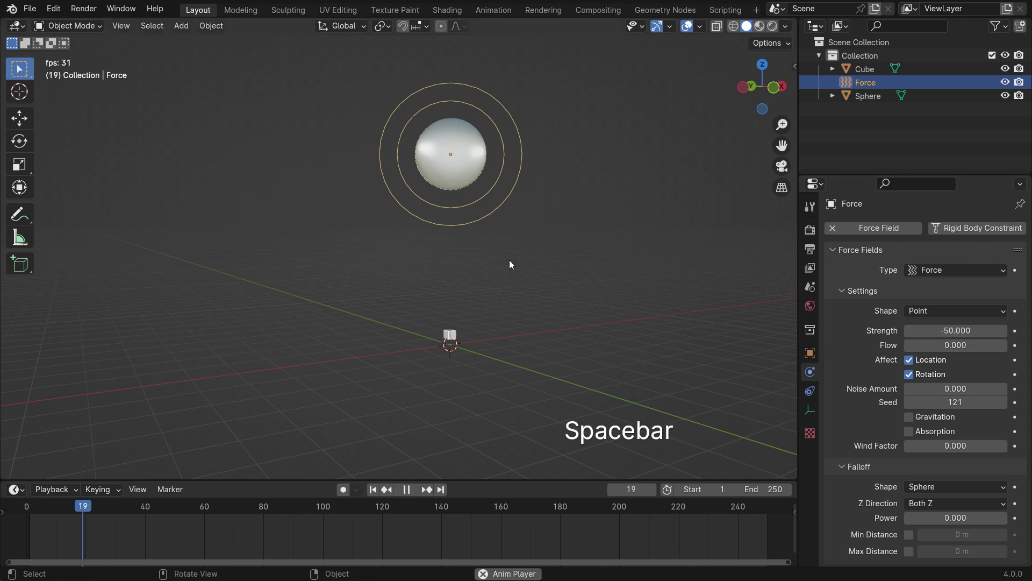
pyautogui.scroll(2, 476, 185)
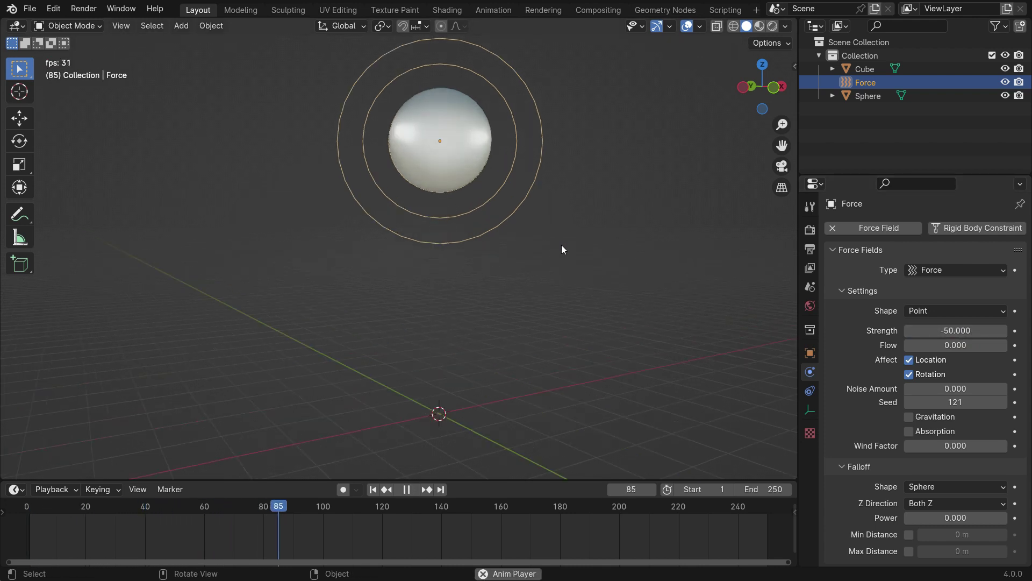
pyautogui.press('space')
pyautogui.scroll(-3, 551, 293)
pyautogui.press('space')
pyautogui.press('space')
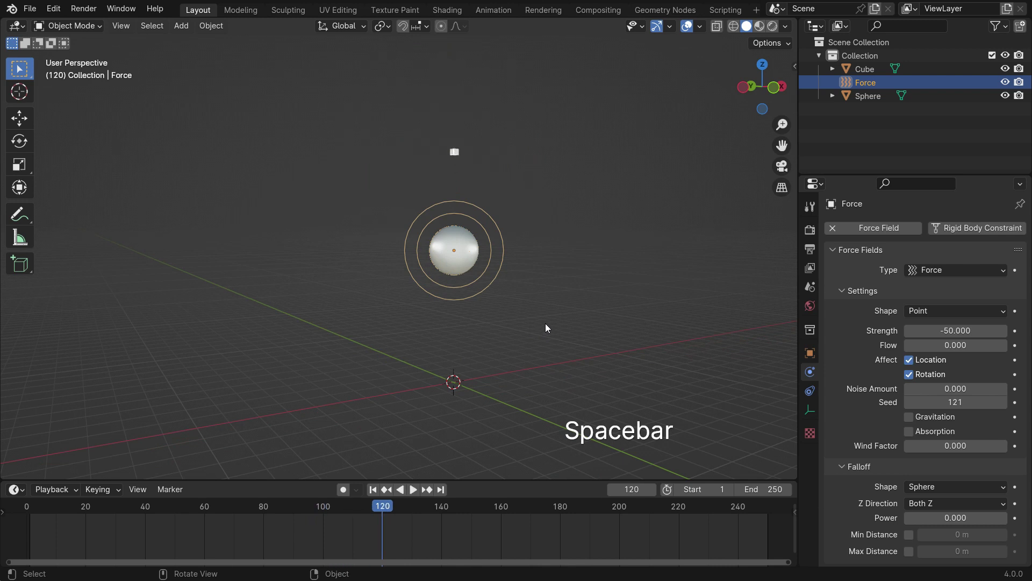
pyautogui.hotkey('shift', 'Left')
pyautogui.press('space')
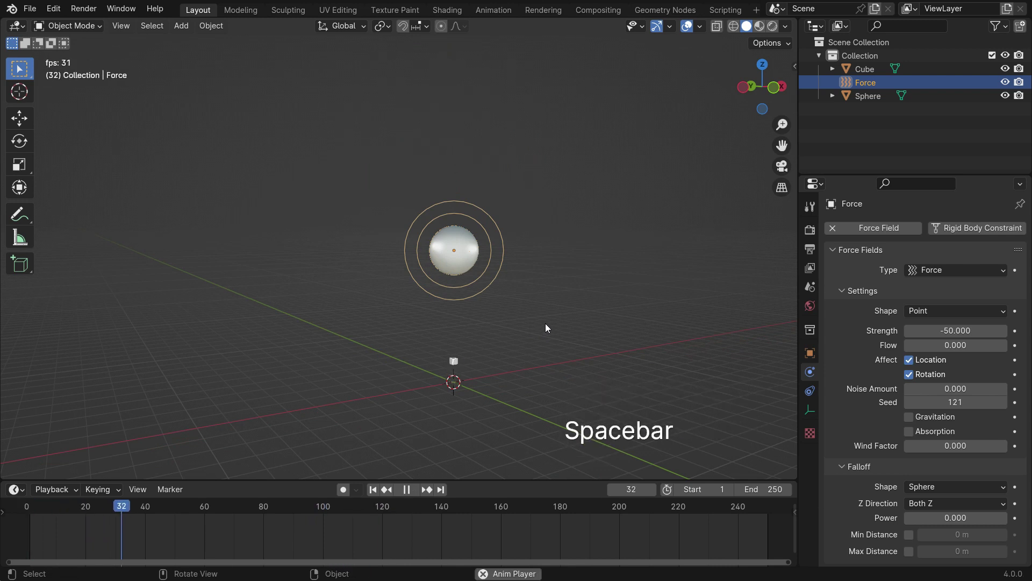
pyautogui.scroll(1, 543, 330)
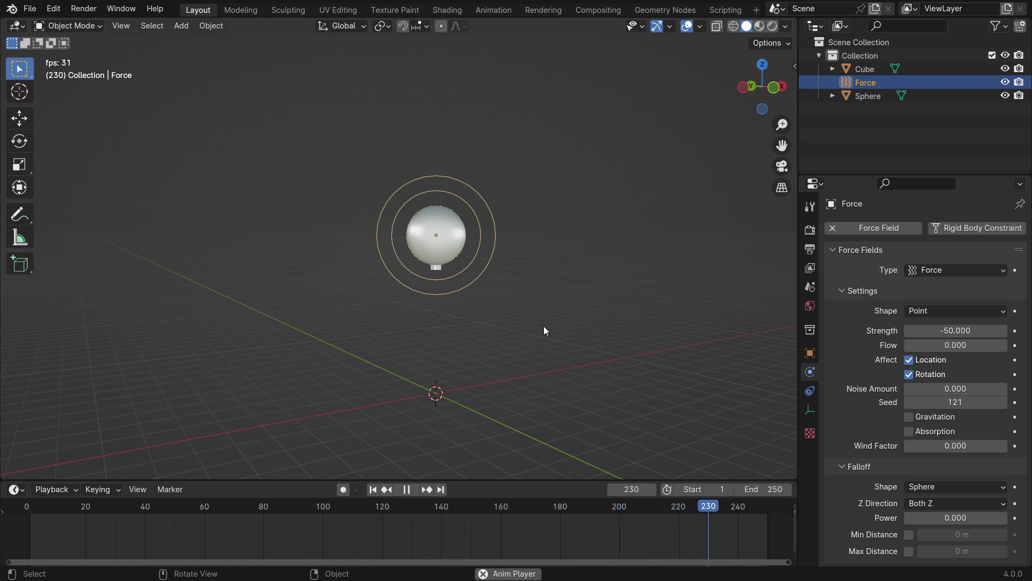
pyautogui.press('space')
# - Set the force field Strength to -200, play the simulation, and rewind to frame 1
pyautogui.hotkey('shift', 'Left')
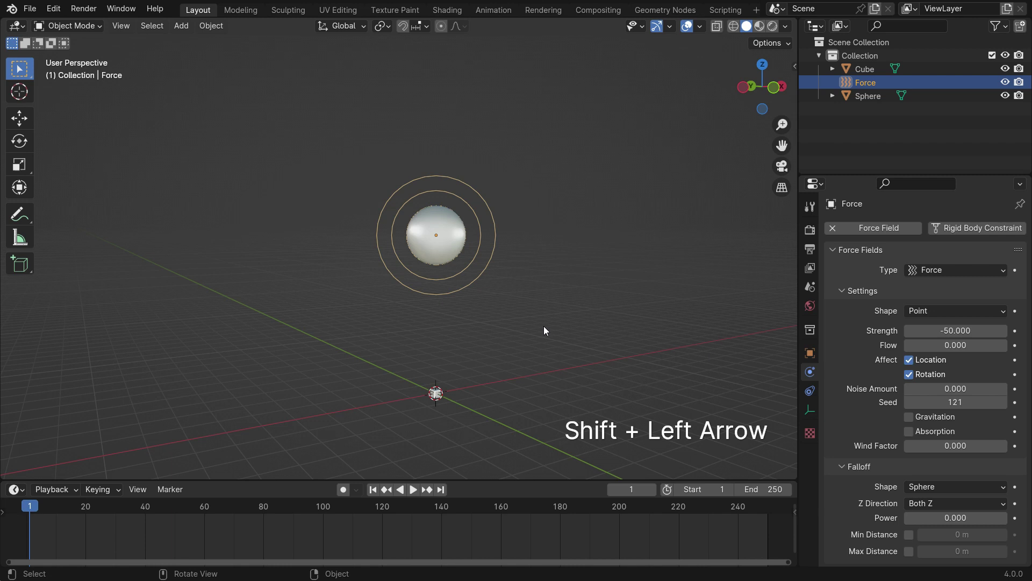
pyautogui.click(973, 330)
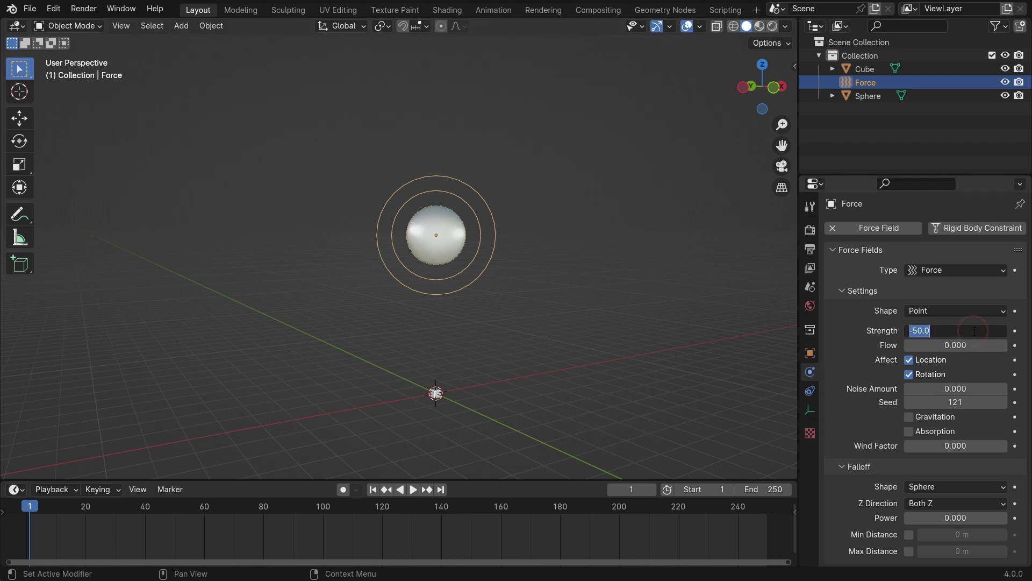
pyautogui.write('-200')
pyautogui.press('Return')
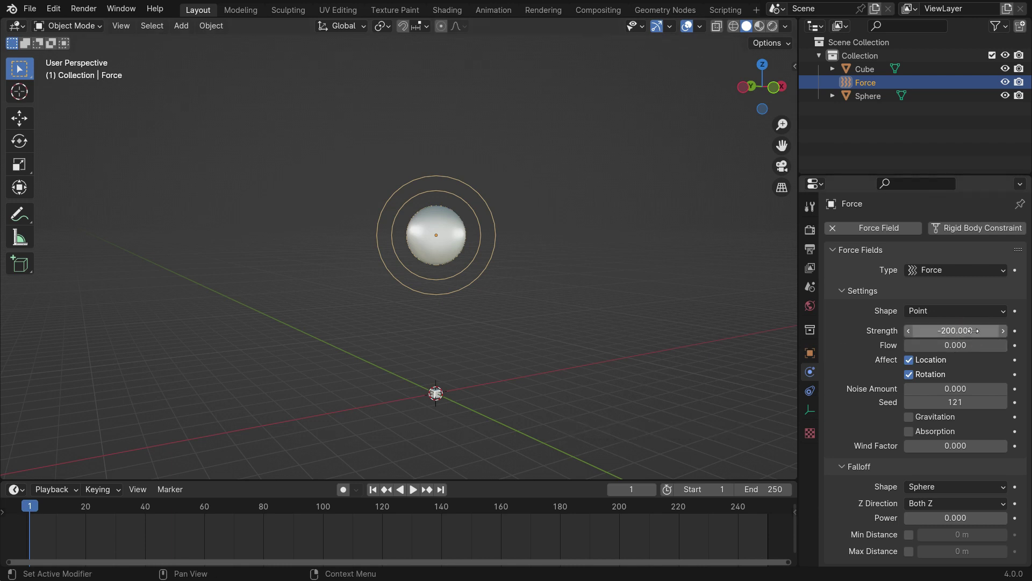
pyautogui.press('space')
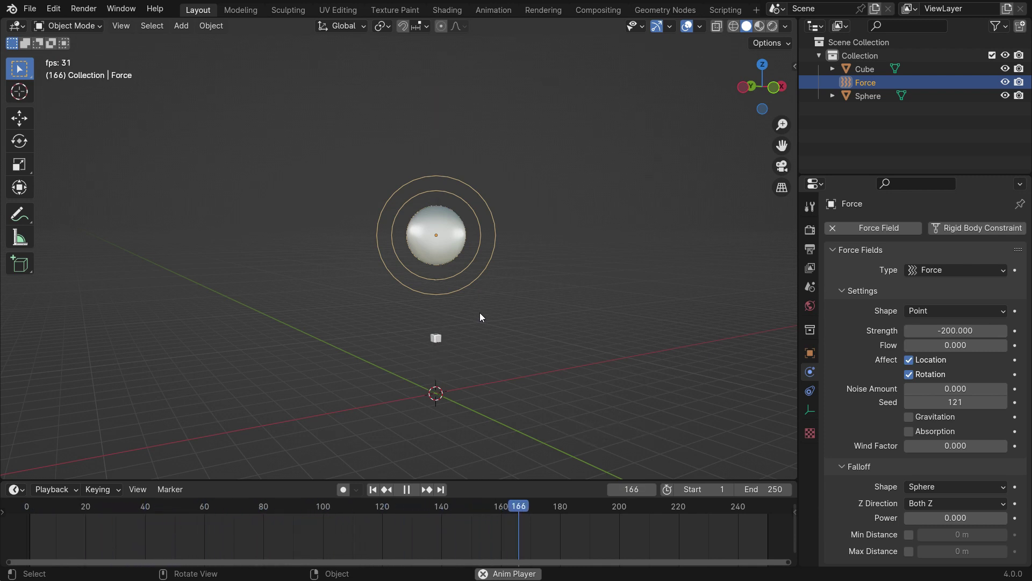
pyautogui.press('space')
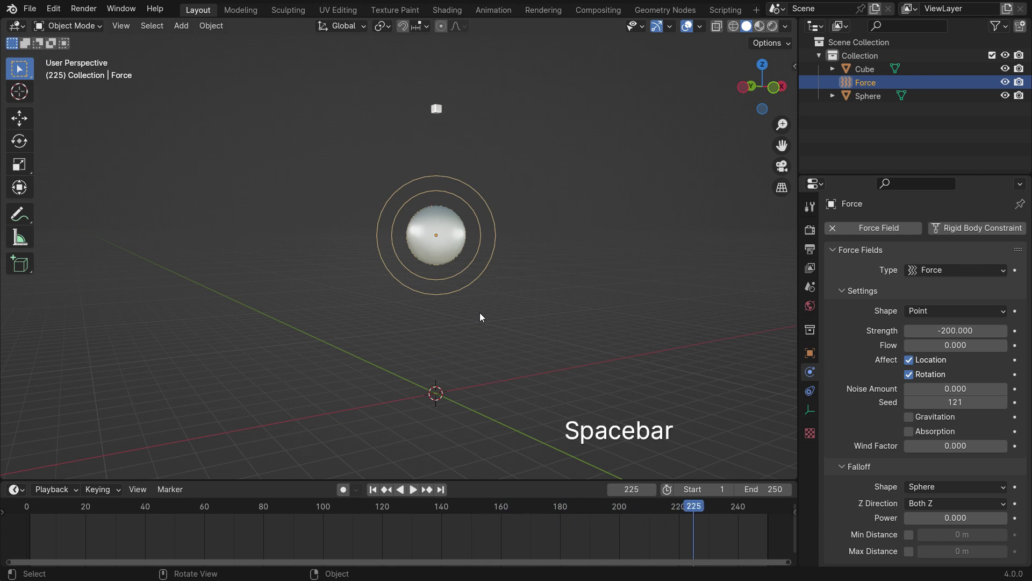
pyautogui.hotkey('shift', 'Left')
pyautogui.moveTo(481, 323); pyautogui.dragTo(496, 349, button='middle')
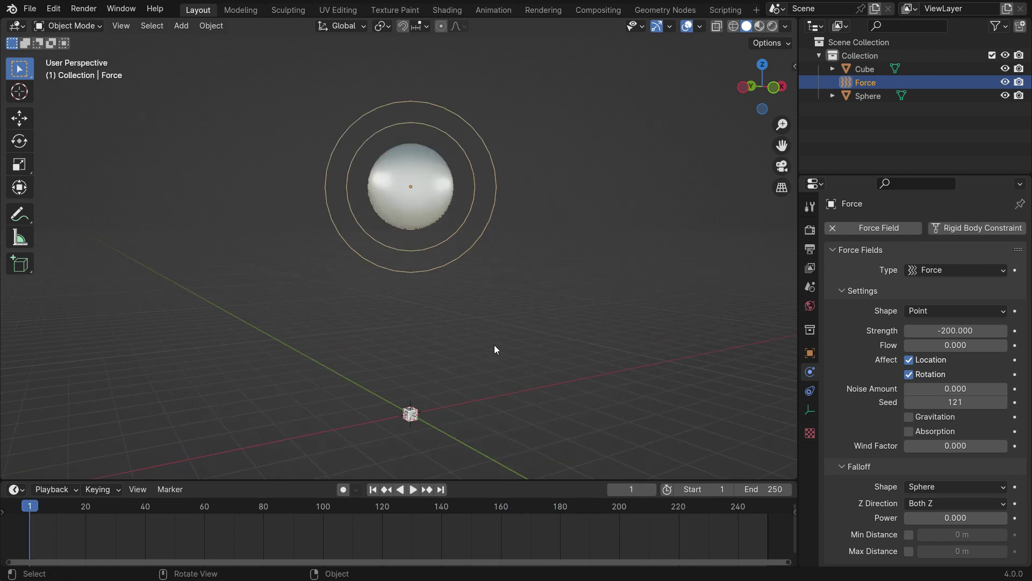
pyautogui.click(430, 212)
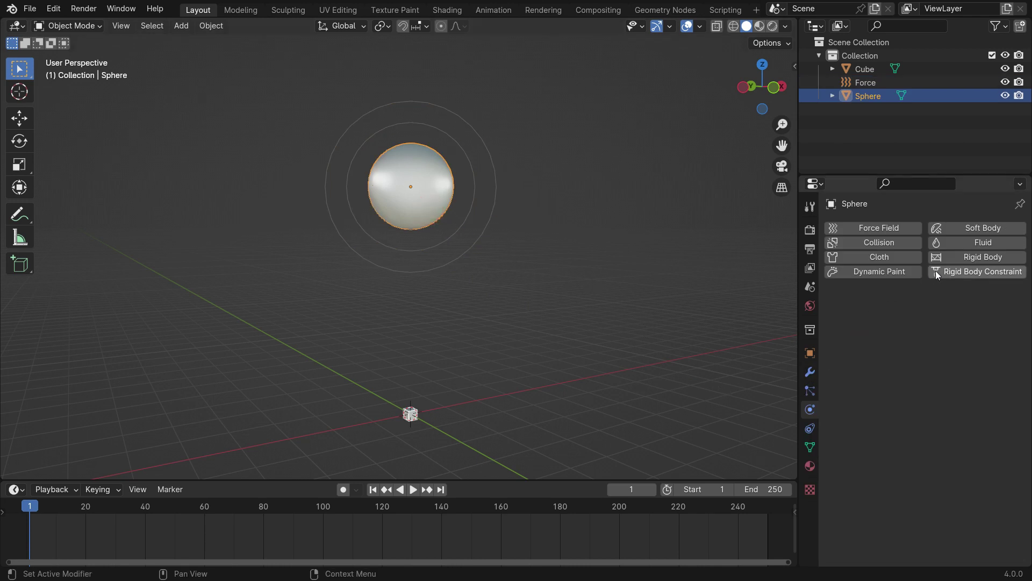
pyautogui.click(972, 256)
pyautogui.click(950, 314)
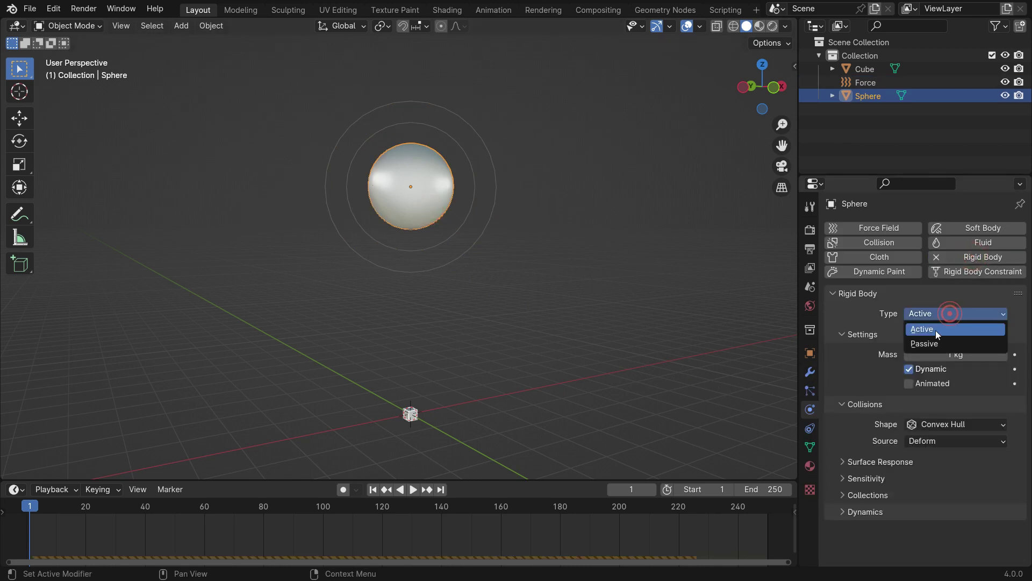
pyautogui.click(932, 341)
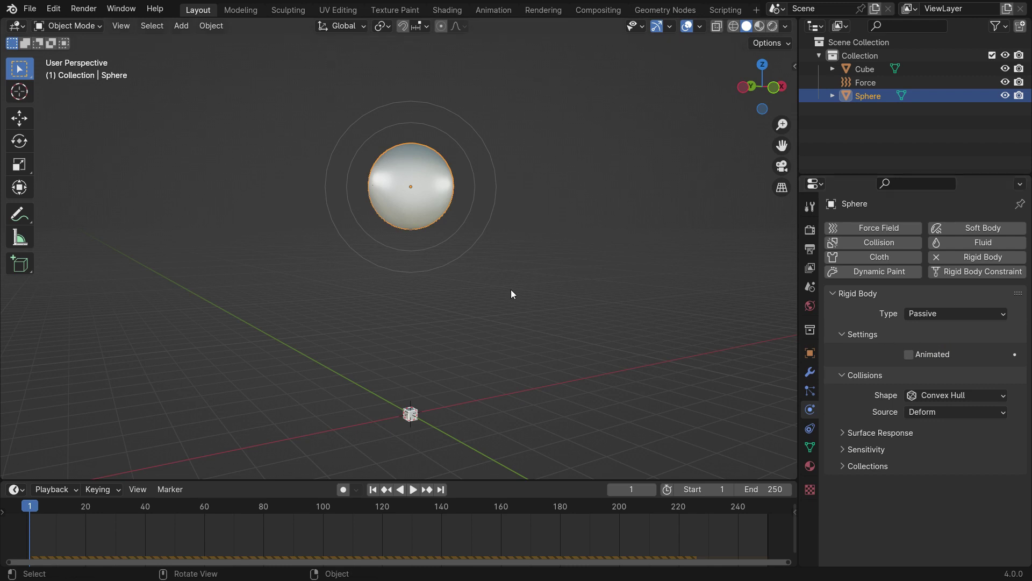
pyautogui.press('space')
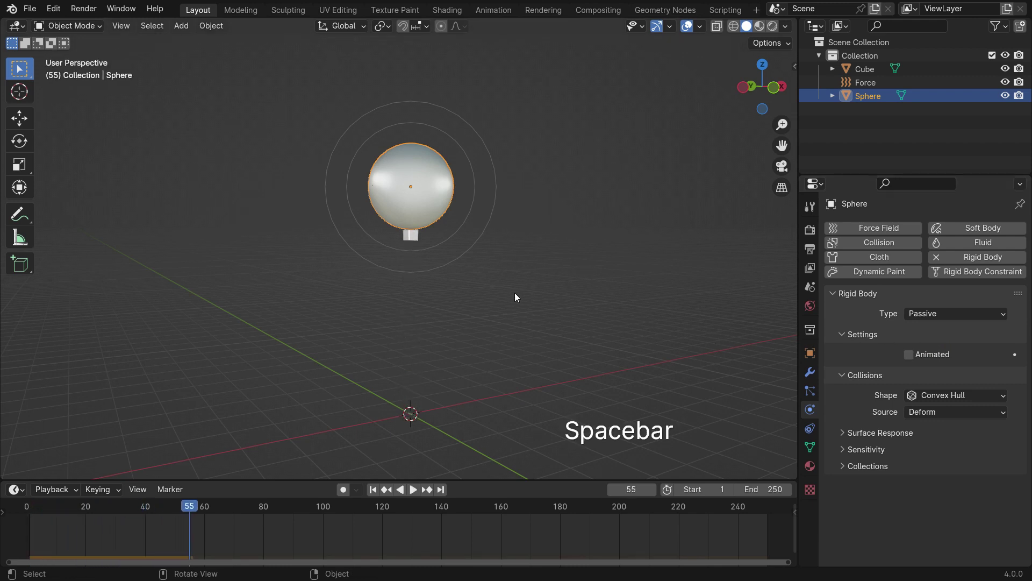
pyautogui.hotkey('shift', 'Left')
pyautogui.press('space')
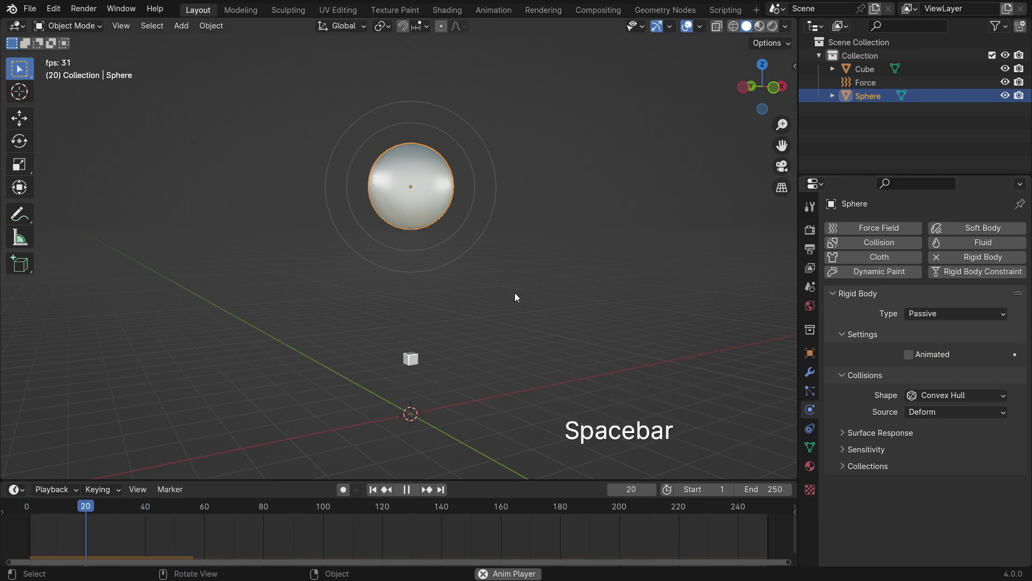
pyautogui.press('space')
pyautogui.hotkey('shift', 'Left')
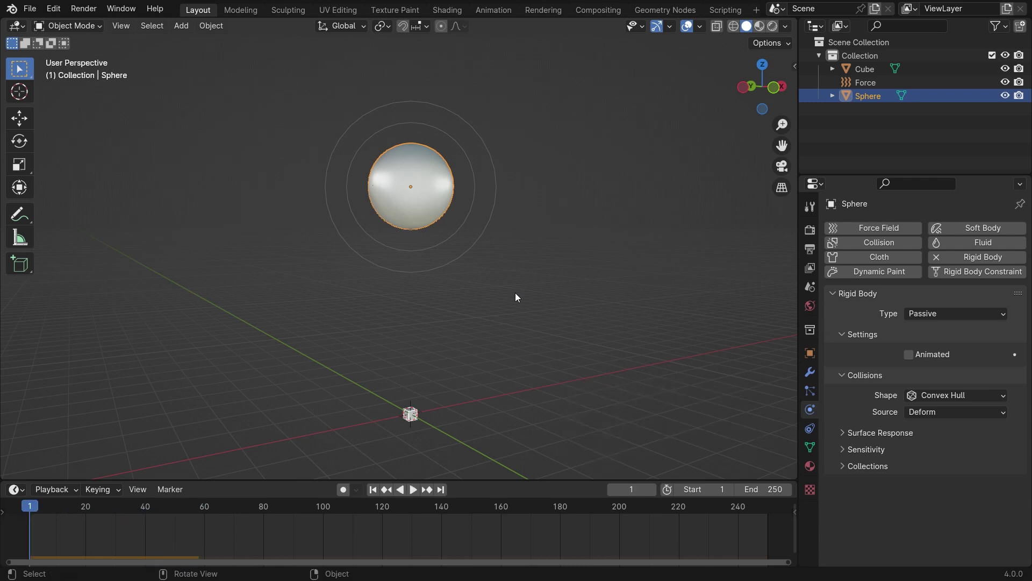
# - Set Rigid Body World Speed to 5 in Scene properties, then play and rewind twice to check
pyautogui.click(810, 287)
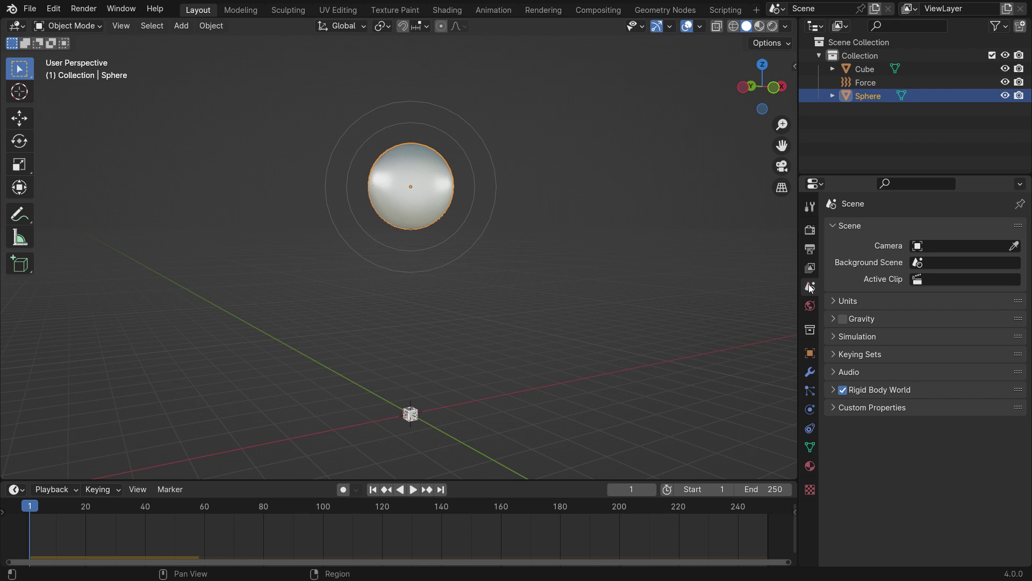
pyautogui.click(877, 390)
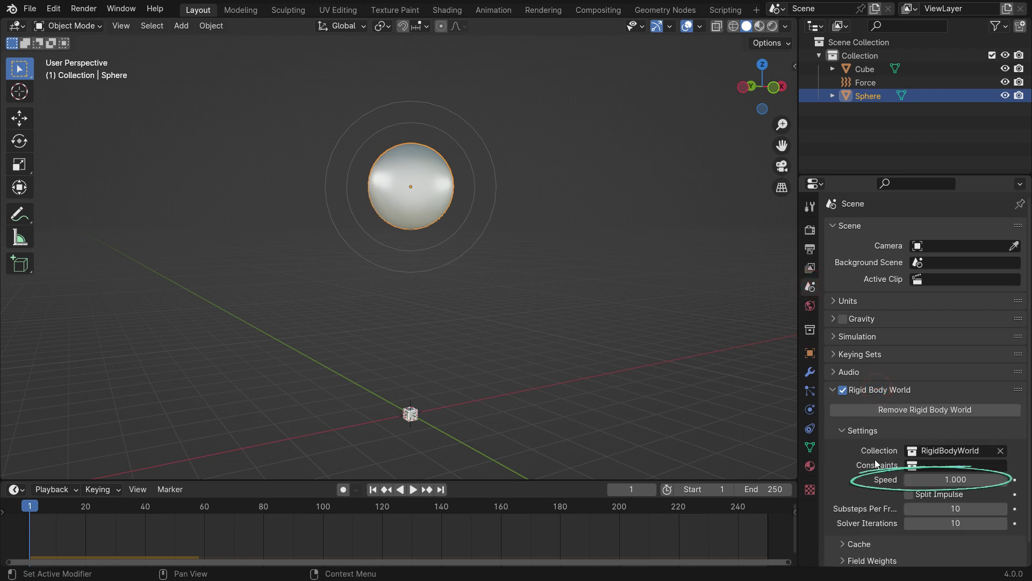
pyautogui.click(963, 481)
pyautogui.write('5')
pyautogui.press('Return')
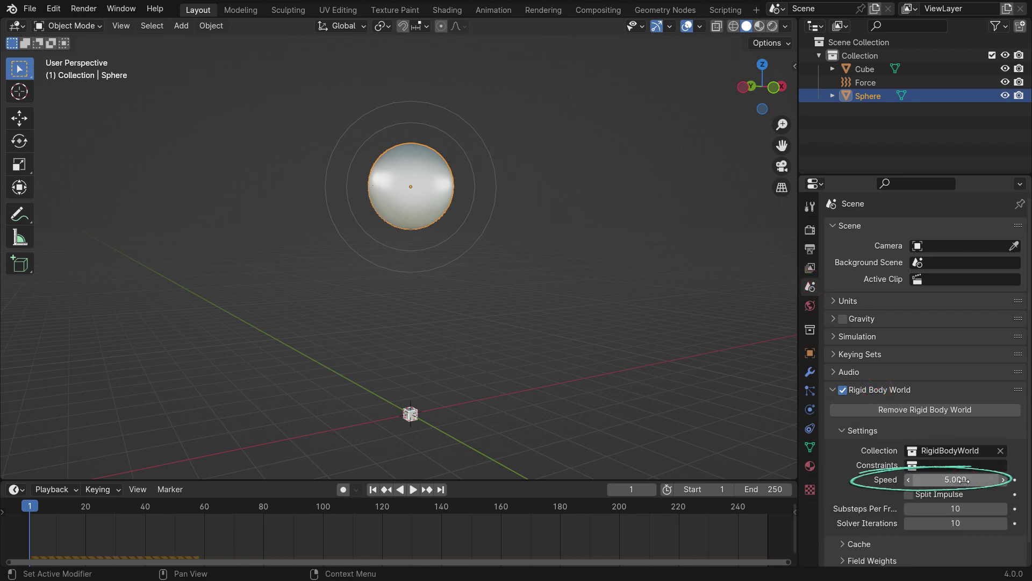
pyautogui.press('space')
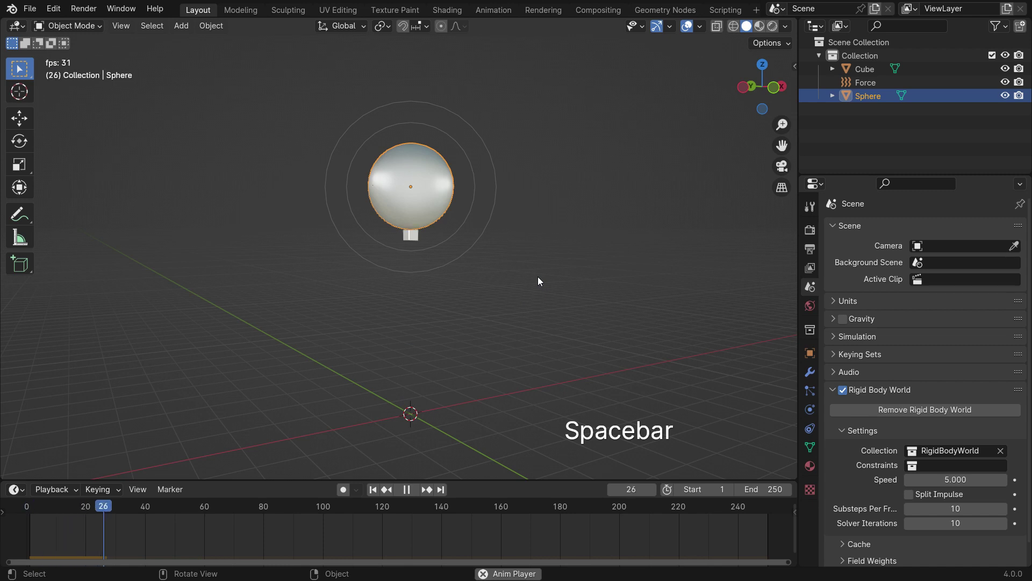
pyautogui.press('space')
pyautogui.hotkey('shift', 'Left')
pyautogui.press('space')
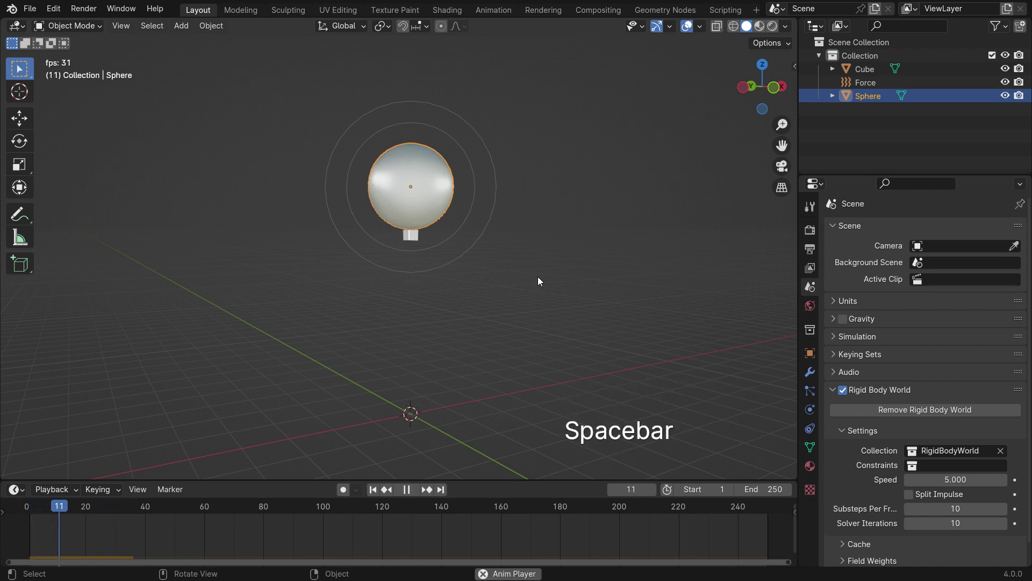
pyautogui.press('space')
pyautogui.hotkey('shift', 'Left')
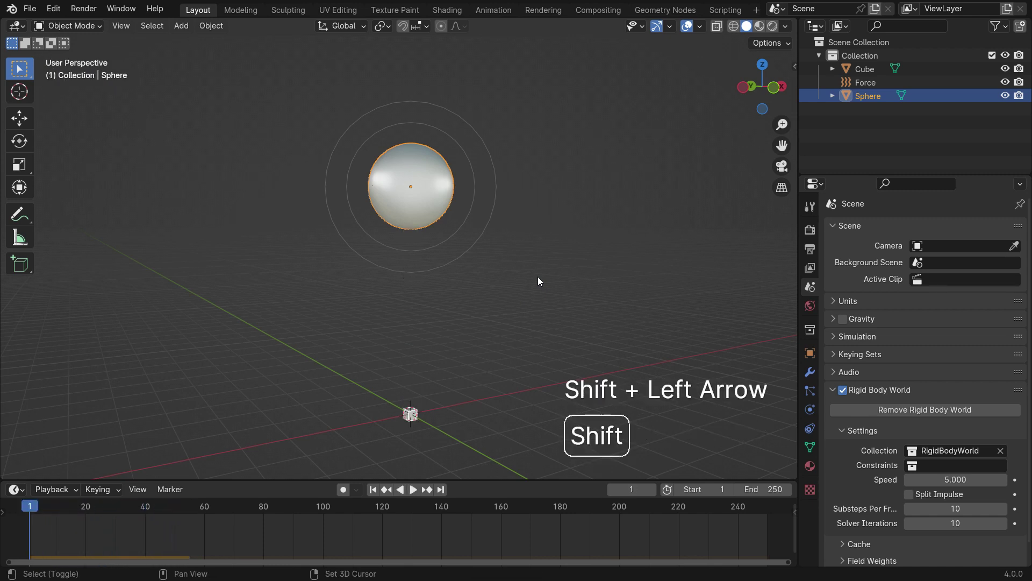
# - Move the small cube outward along X and switch to top view
pyautogui.click(412, 414)
pyautogui.press('g')
pyautogui.press('x')
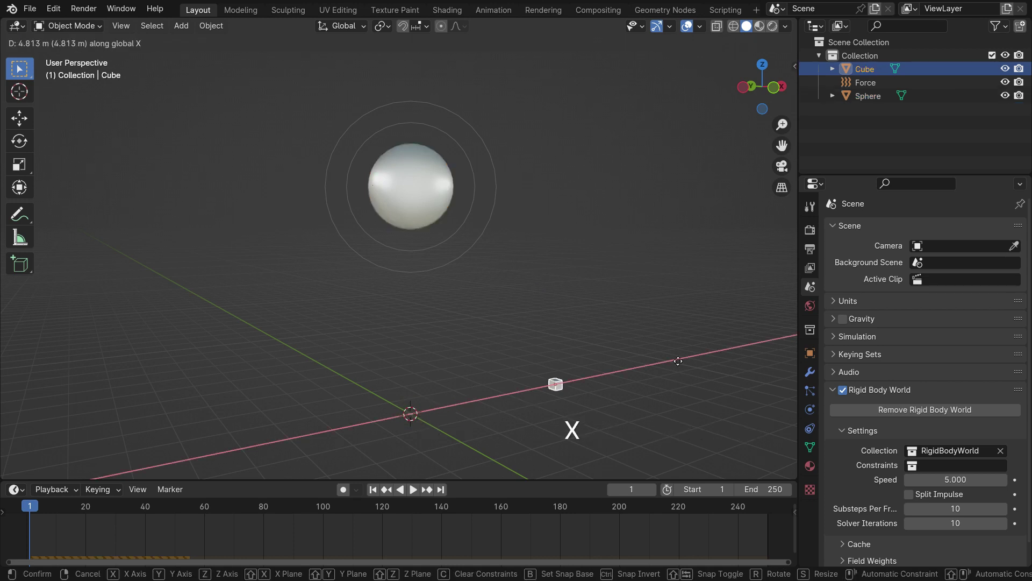
pyautogui.click(706, 359)
pyautogui.press('KP_7')
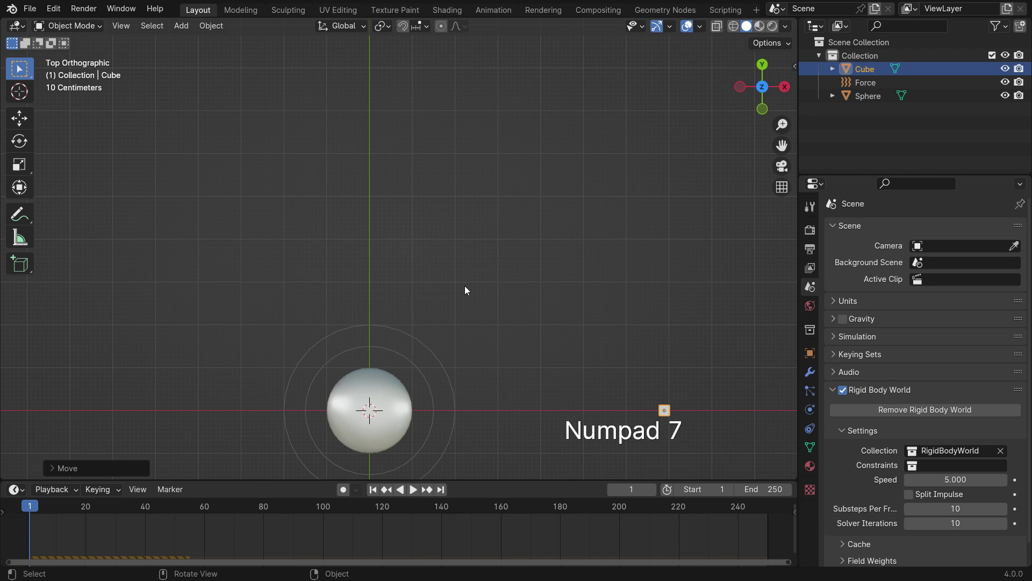
pyautogui.scroll(-4, 464, 286)
pyautogui.scroll(3, 562, 316)
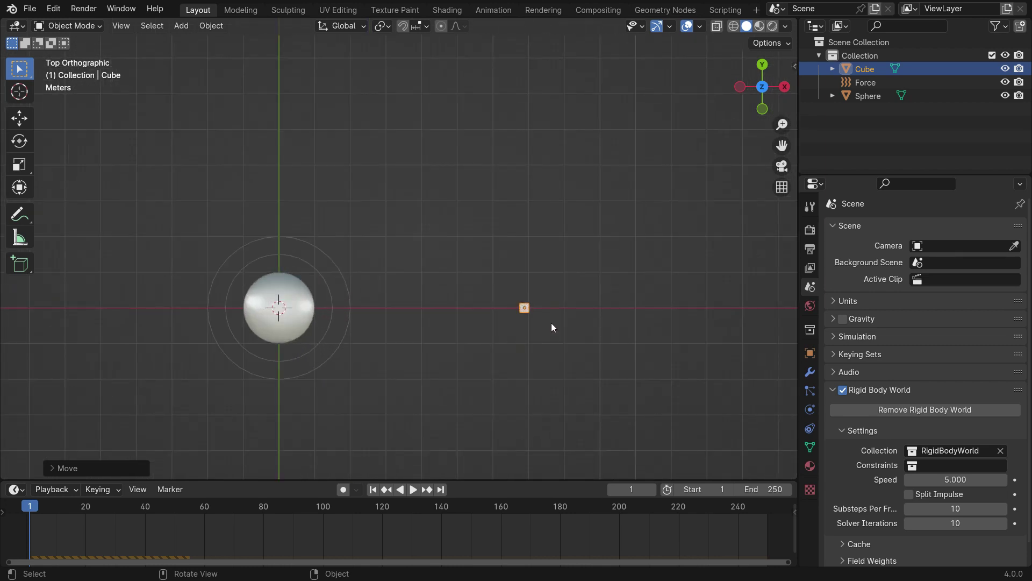
# - Duplicate the cube into a 3×3 grid of nine cubes
pyautogui.hotkey('shift', 'd')
pyautogui.click(551, 339)
pyautogui.hotkey('shift', 'd')
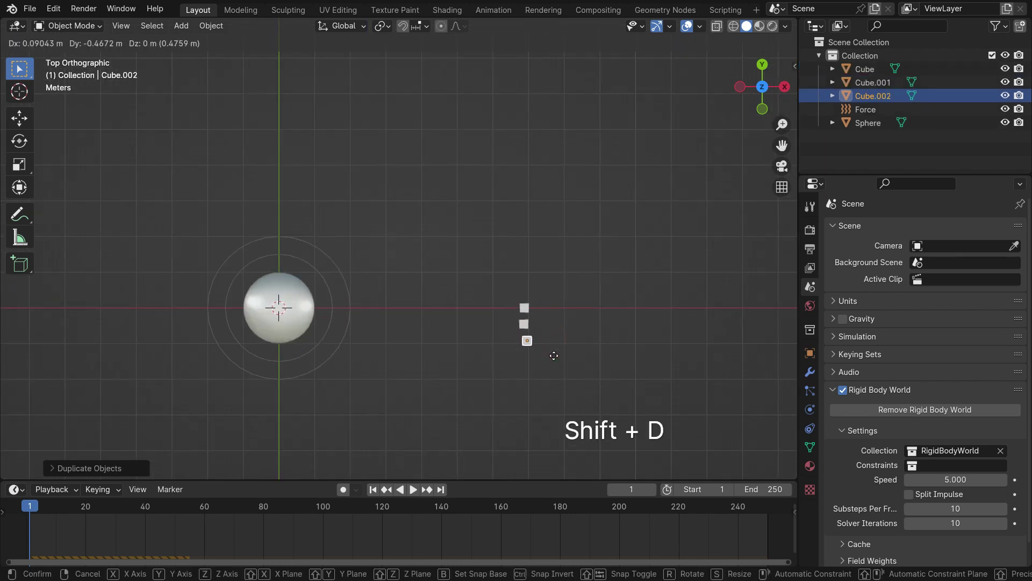
pyautogui.click(551, 359)
pyautogui.moveTo(505, 292); pyautogui.dragTo(540, 363)
pyautogui.hotkey('shift', 'd')
pyautogui.click(521, 357)
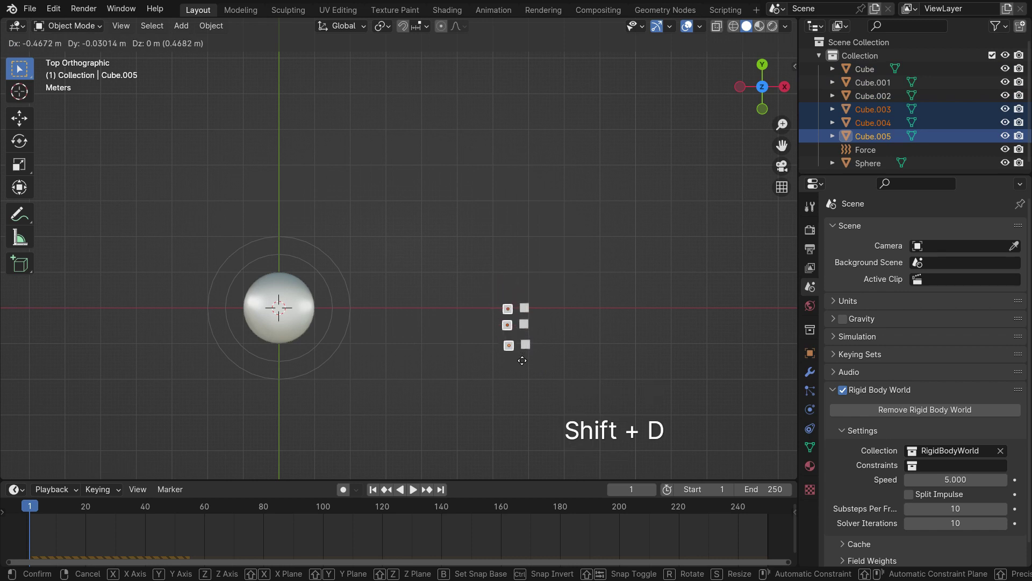
pyautogui.hotkey('shift', 'd')
pyautogui.click(501, 359)
# - Copy the grid above, left of and below the sphere, and reposition the right-hand grid
pyautogui.moveTo(457, 294); pyautogui.dragTo(562, 386)
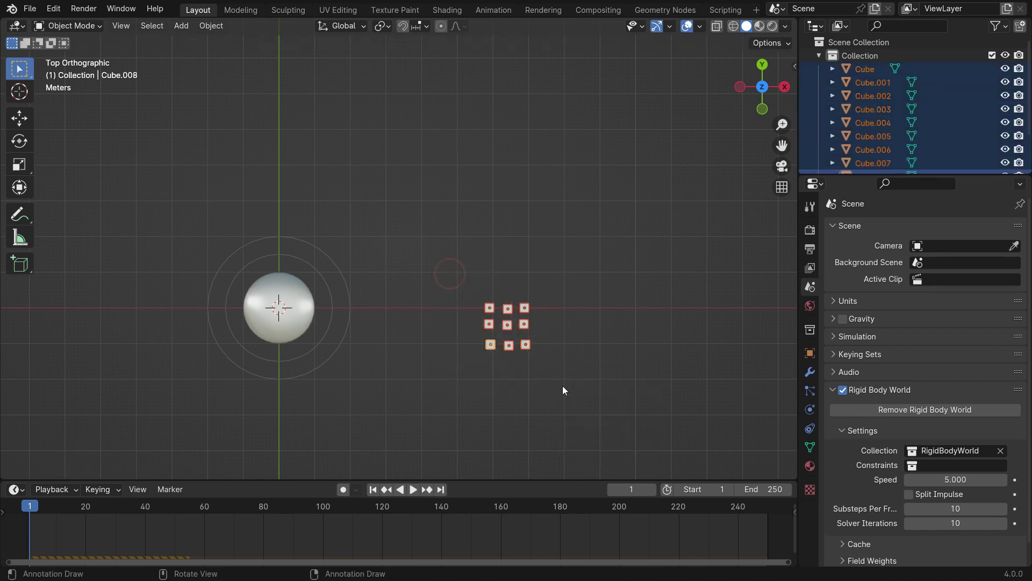
pyautogui.hotkey('shift', 'd')
pyautogui.click(334, 205)
pyautogui.scroll(-3, 559, 327)
pyautogui.hotkey('shift', 'd')
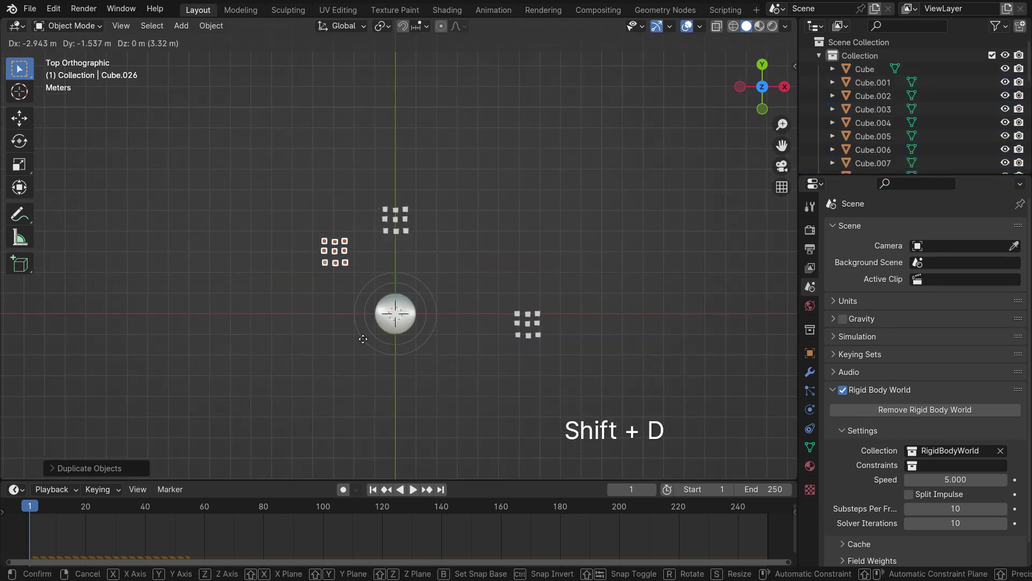
pyautogui.click(334, 391)
pyautogui.hotkey('shift', 'd')
pyautogui.click(462, 19)
pyautogui.scroll(3, 434, 302)
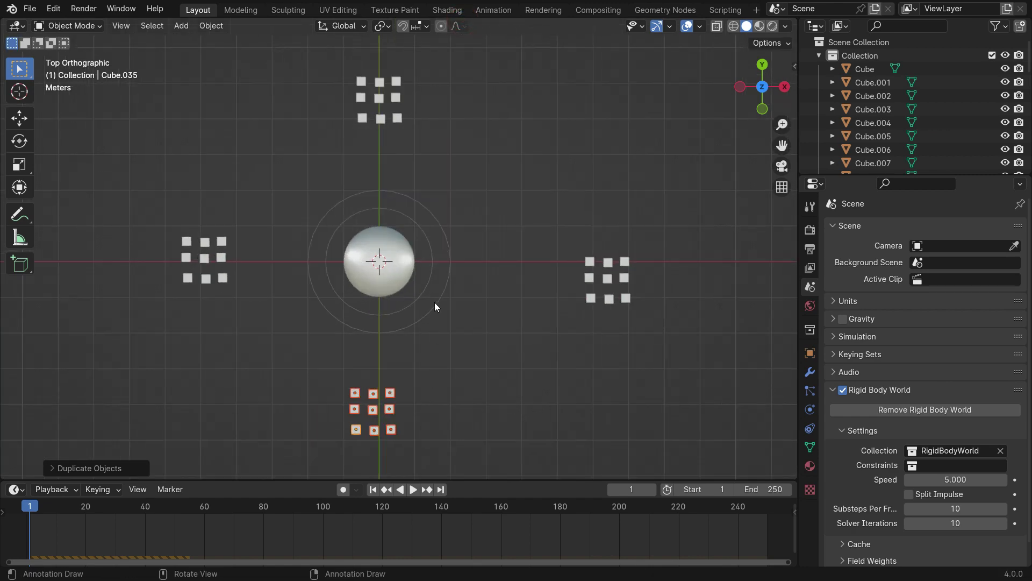
pyautogui.moveTo(563, 217); pyautogui.dragTo(641, 330)
pyautogui.press('g')
pyautogui.click(581, 301)
# - Orbit to a perspective view and play the simulation to watch the cubes cling to the sphere
pyautogui.scroll(-4, 497, 329)
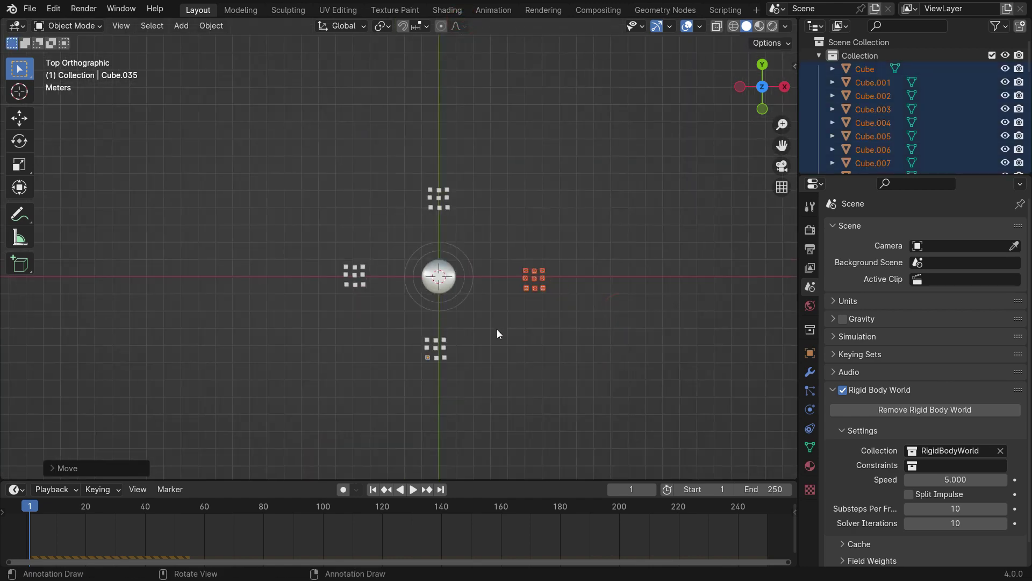
pyautogui.moveTo(497, 329); pyautogui.dragTo(487, 200, button='middle')
pyautogui.scroll(3, 487, 200)
pyautogui.moveTo(504, 333); pyautogui.dragTo(531, 327, button='middle')
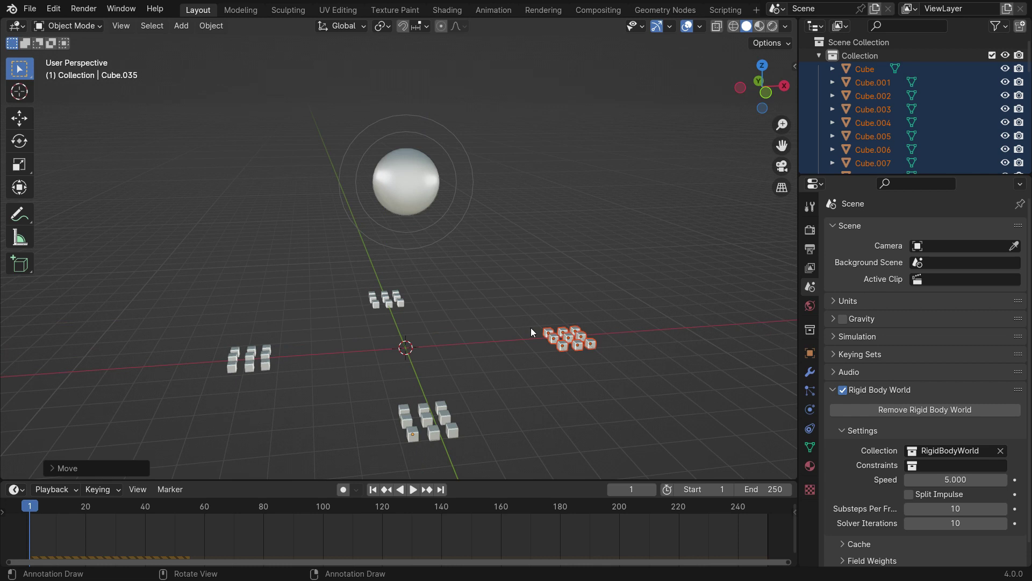
pyautogui.press('space')
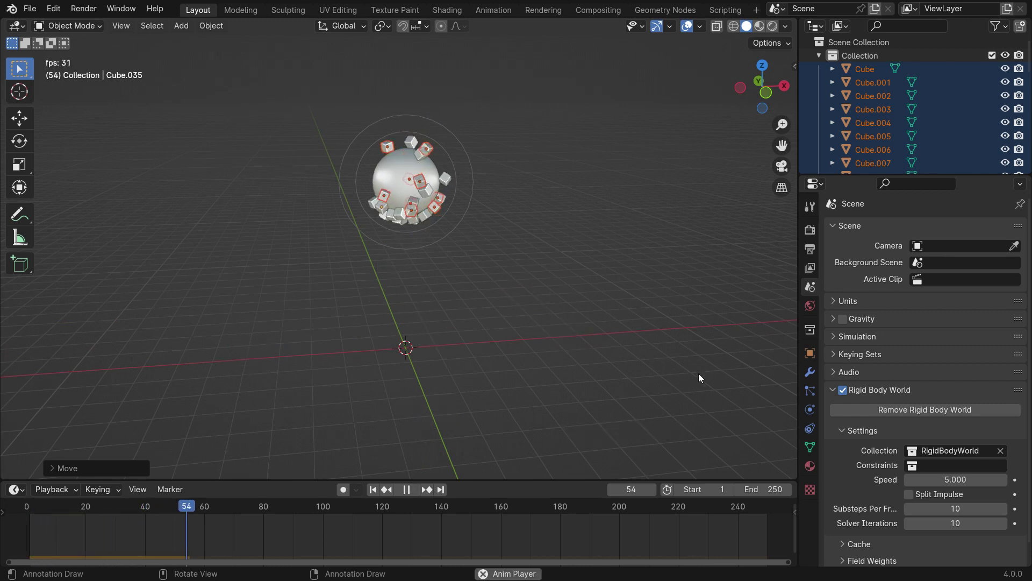
pyautogui.click(635, 293)
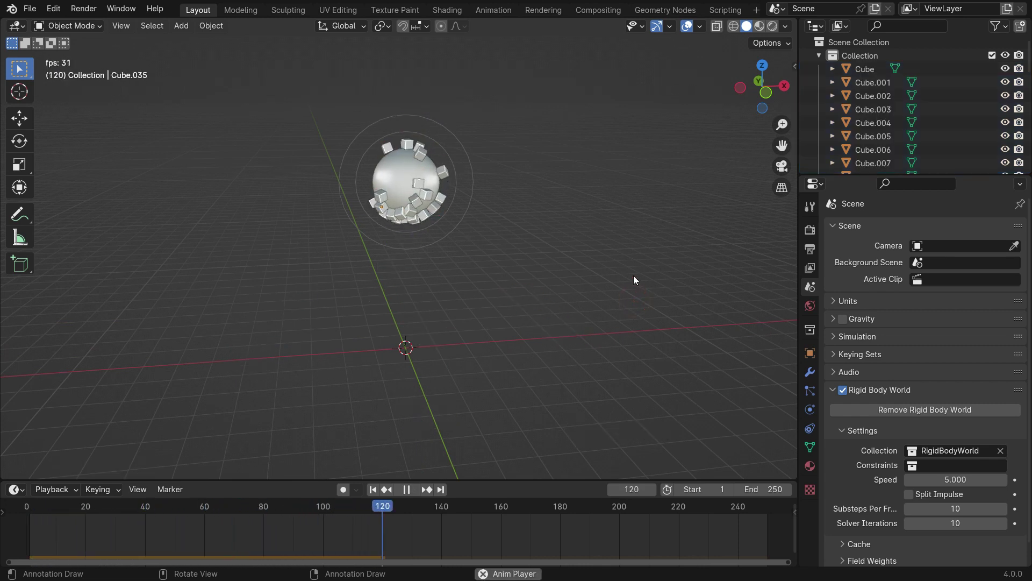
pyautogui.press('space')
pyautogui.hotkey('shift', 'Left')
pyautogui.press('space')
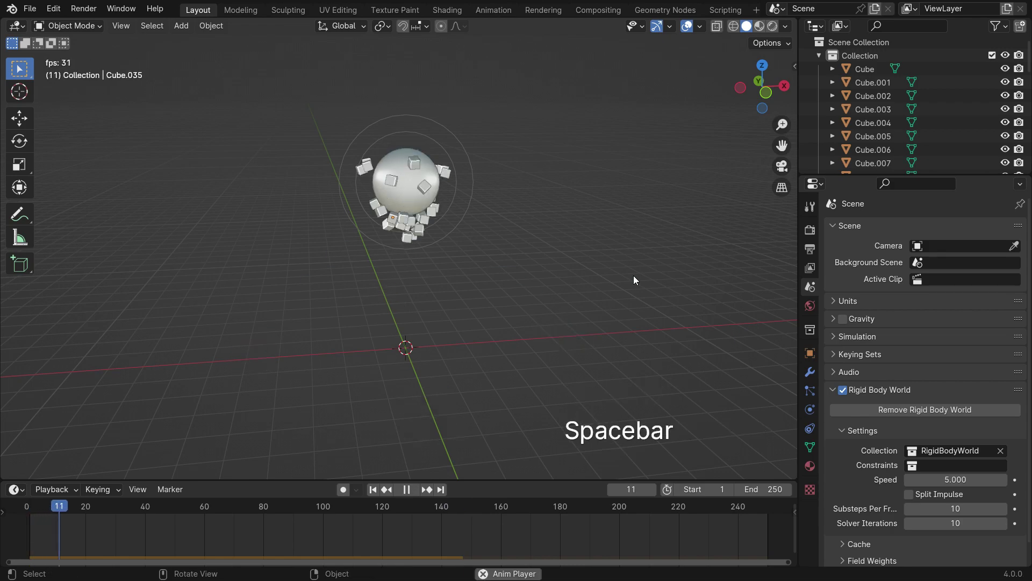